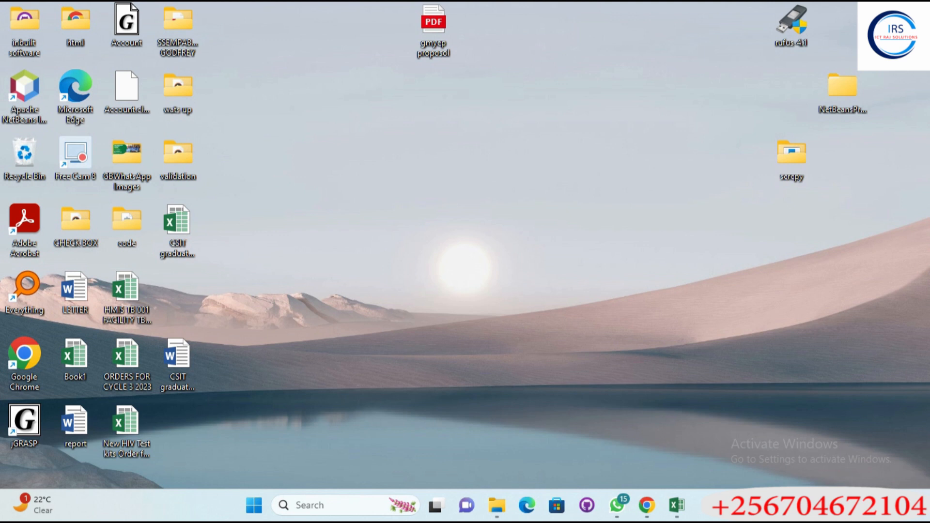
# - Bring the data (18) (1) workbook up in Excel full-screen and show its Arranged sheet with the table deselected
pyautogui.click(677, 505)
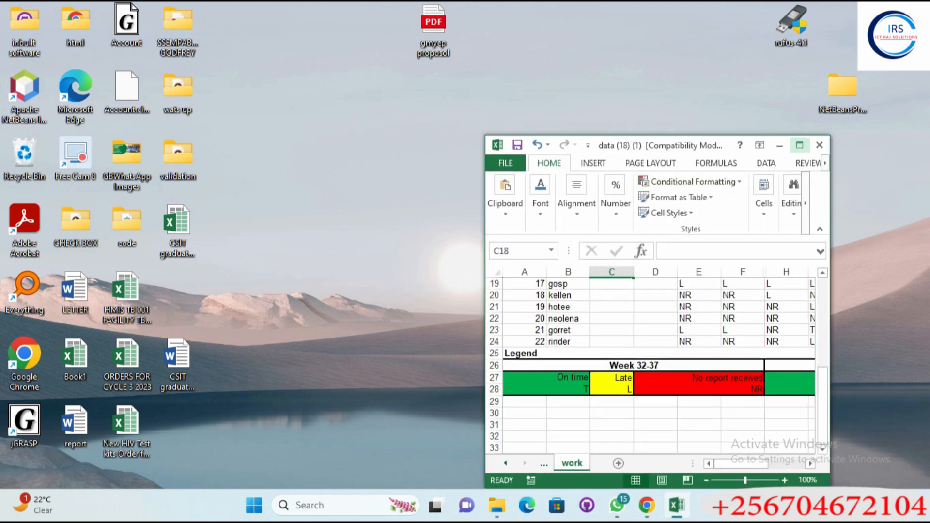
pyautogui.click(800, 145)
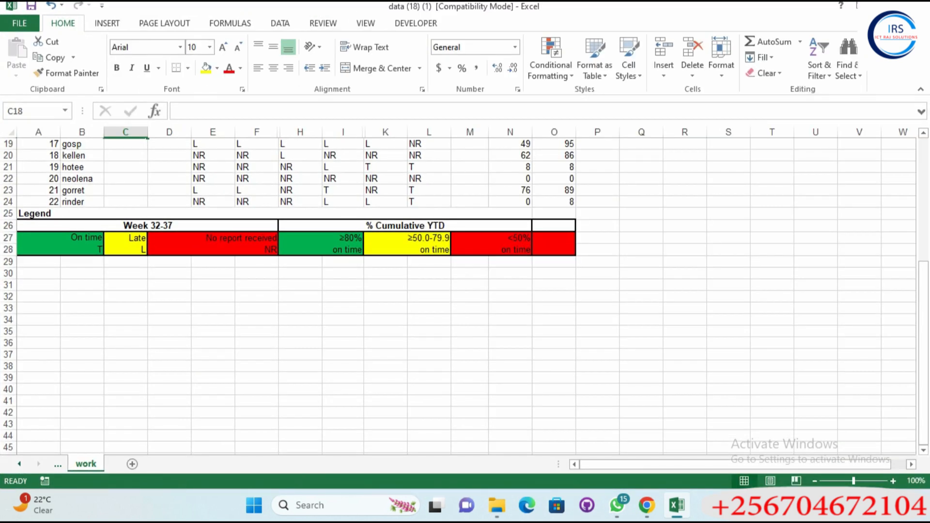
pyautogui.click(58, 465)
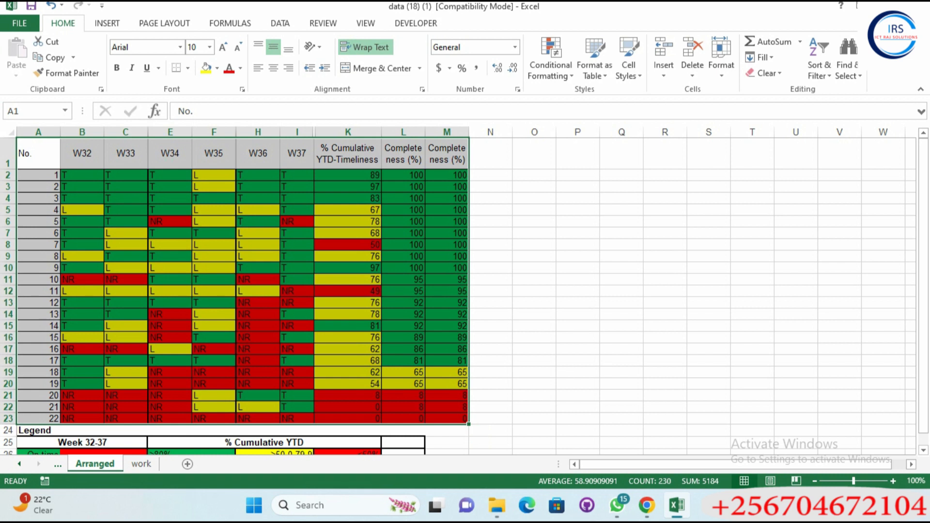
pyautogui.click(665, 210)
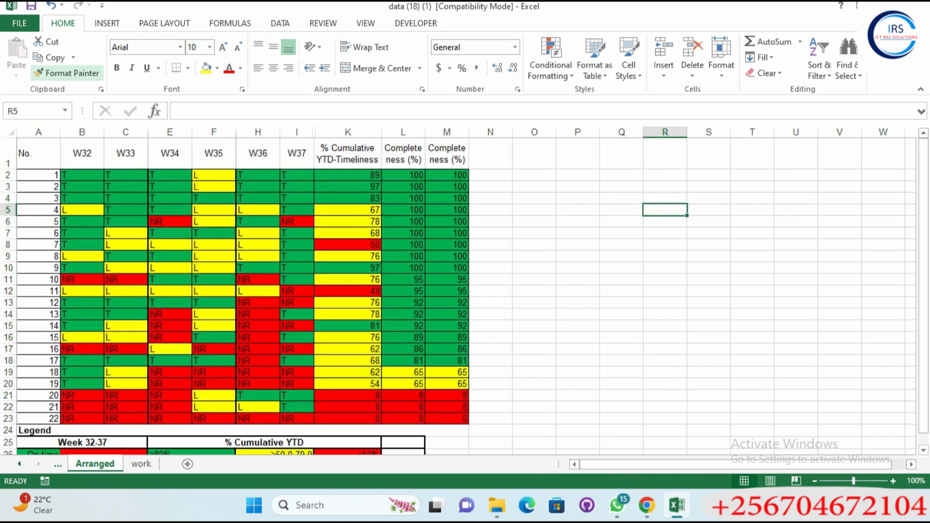
# - Enlarge the font of the table data in A2:M23 on the Arranged sheet to size 20
pyautogui.moveTo(39, 175); pyautogui.dragTo(475, 431)
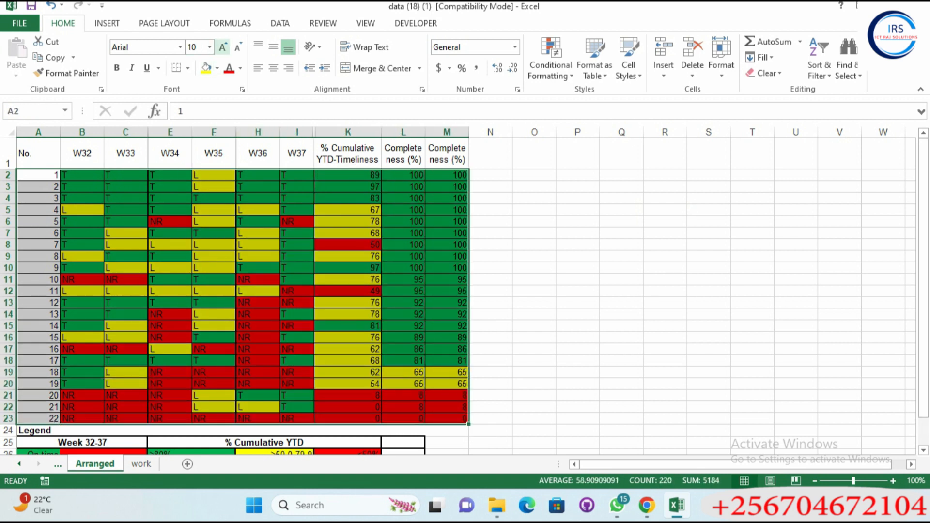
pyautogui.click(223, 47)
pyautogui.click(223, 47)
pyautogui.click(223, 47)
pyautogui.click(223, 47)
pyautogui.click(223, 47)
pyautogui.click(223, 47)
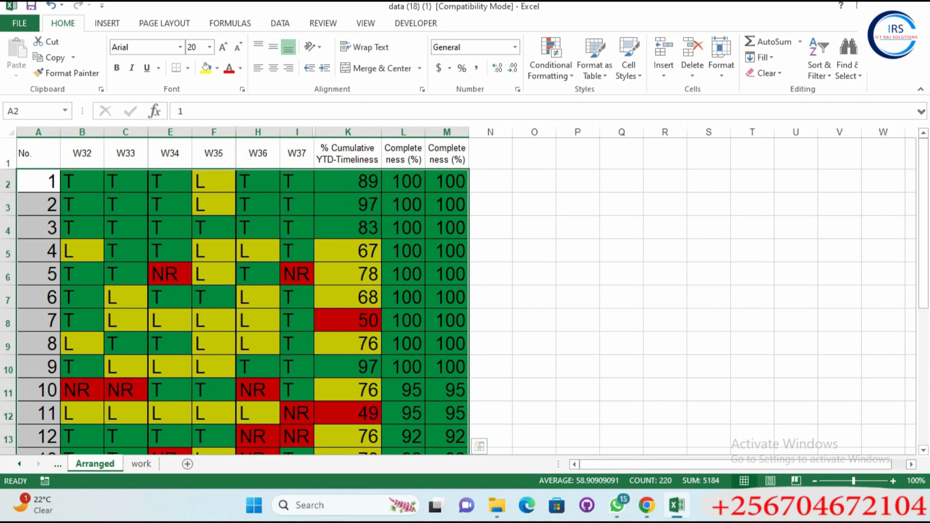
# - Examine the colour-coded T, L and NR statuses and the percentage columns throughout the Arranged table, including its legend
pyautogui.scroll(-4, 242, 291)
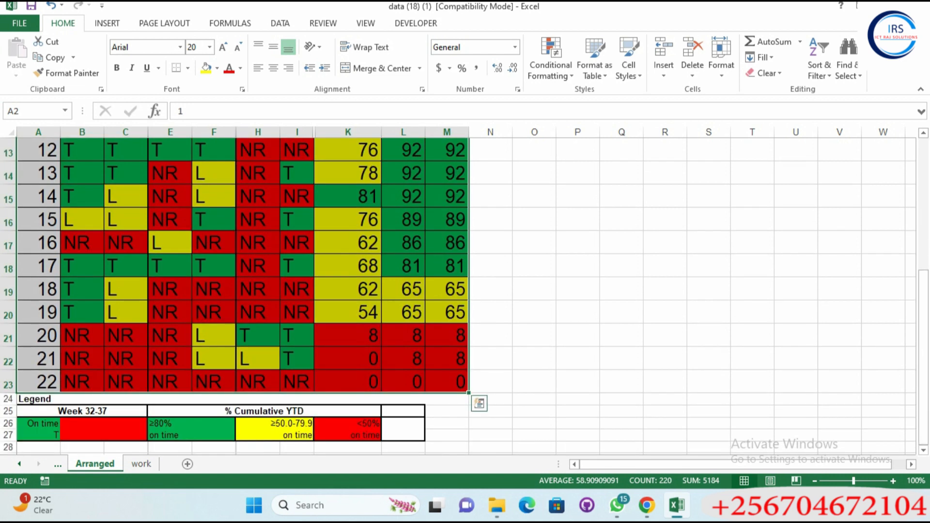
pyautogui.scroll(3, 242, 290)
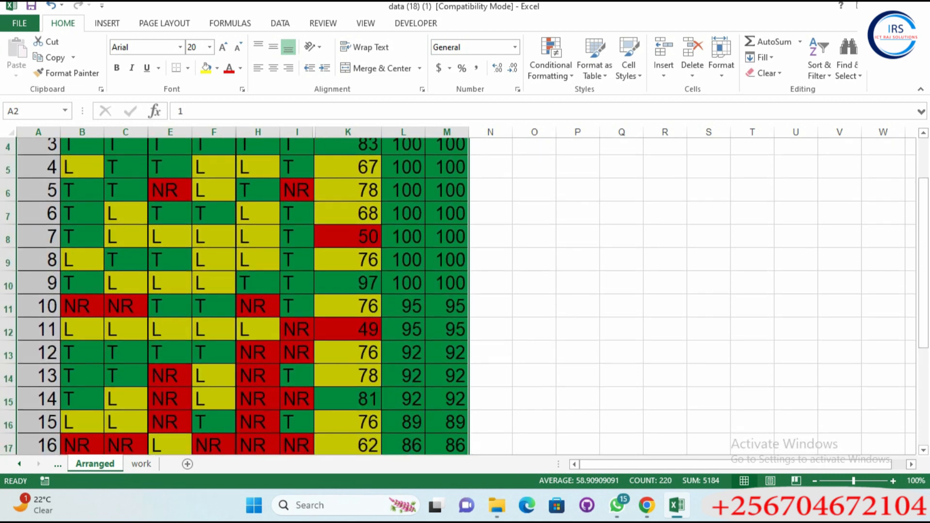
pyautogui.scroll(-1, 242, 291)
pyautogui.scroll(1, 242, 290)
pyautogui.scroll(-2, 242, 291)
pyautogui.scroll(2, 242, 291)
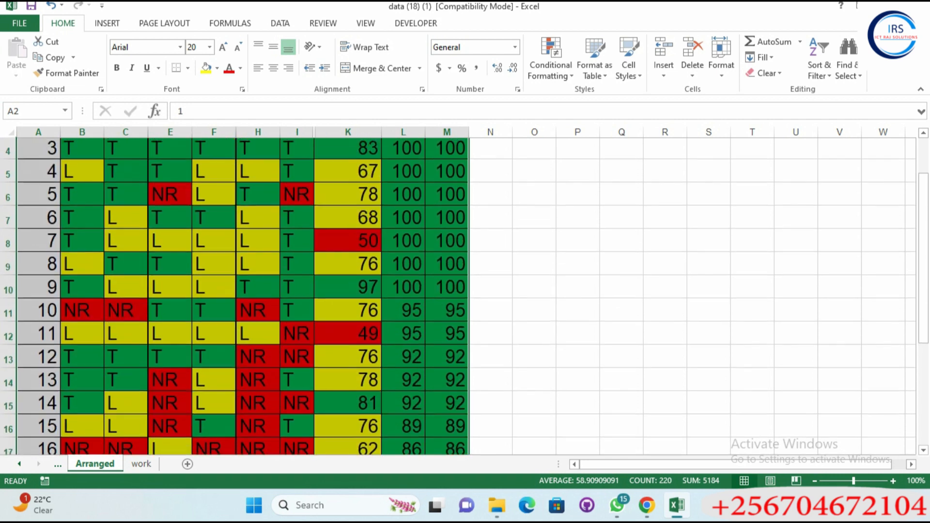
pyautogui.scroll(1, 242, 291)
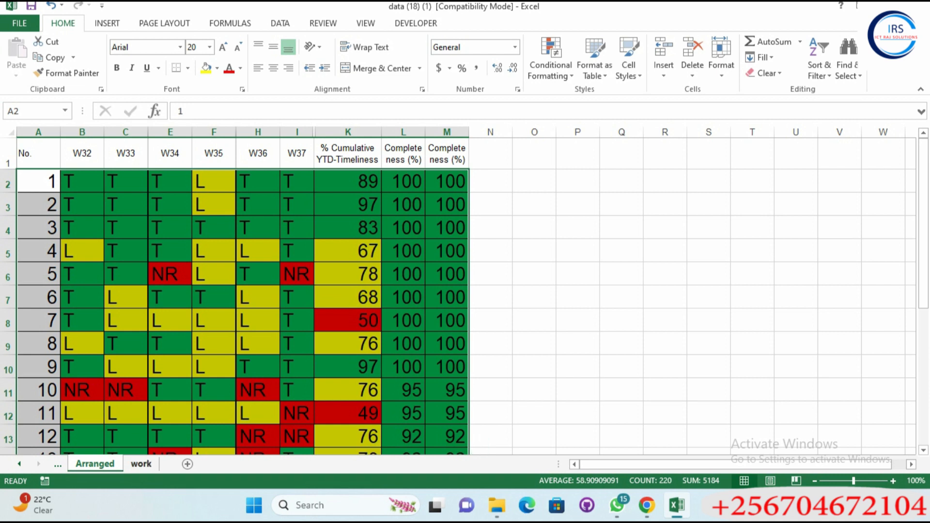
# - On the work sheet, start a new conditional formatting rule for the weekly status cells E3:L24
pyautogui.click(141, 464)
pyautogui.scroll(6, 465, 295)
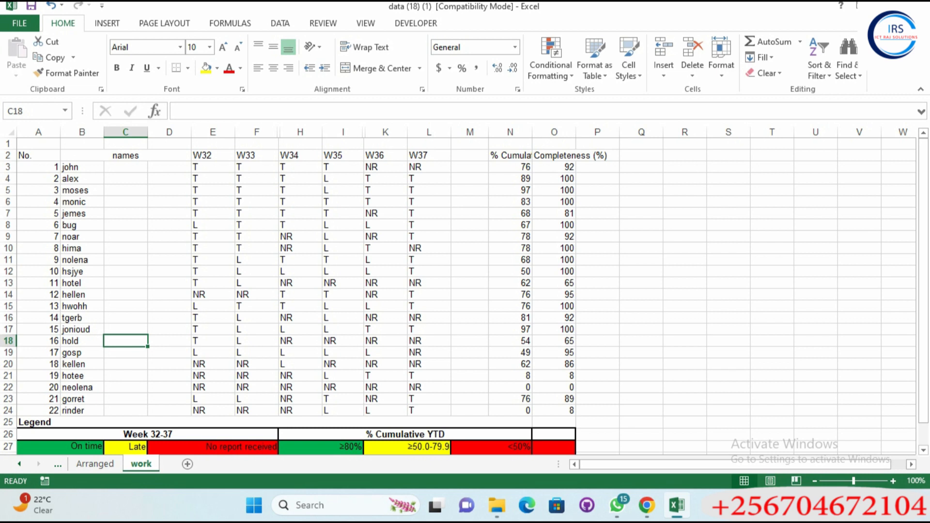
pyautogui.click(213, 167)
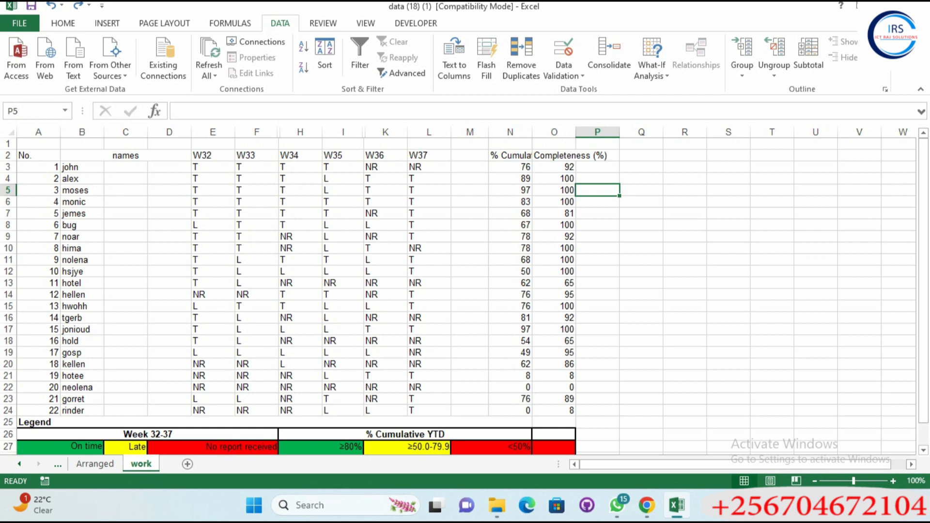
pyautogui.moveTo(213, 167); pyautogui.dragTo(427, 410)
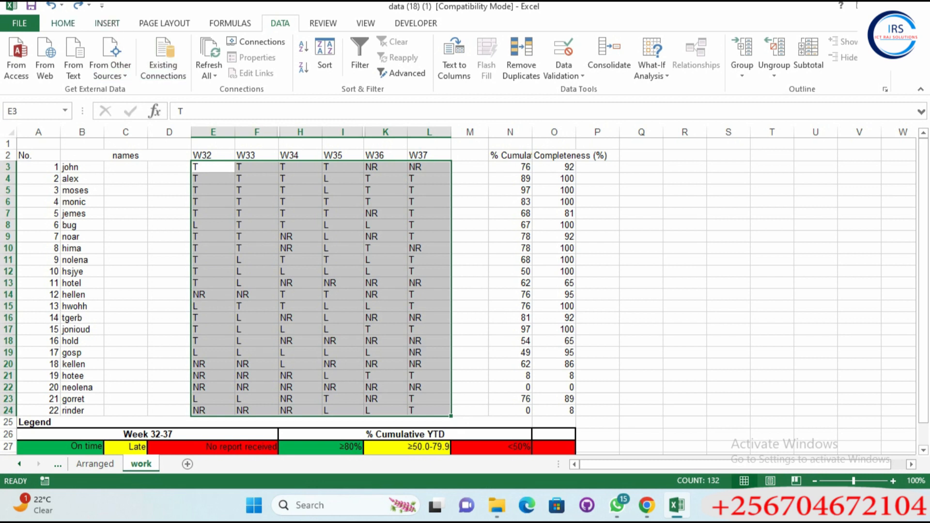
pyautogui.click(63, 23)
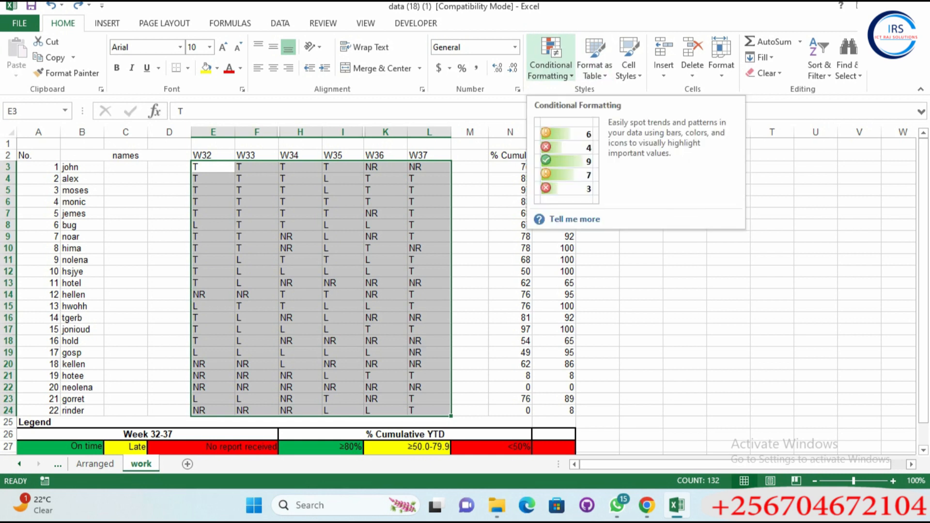
pyautogui.click(550, 58)
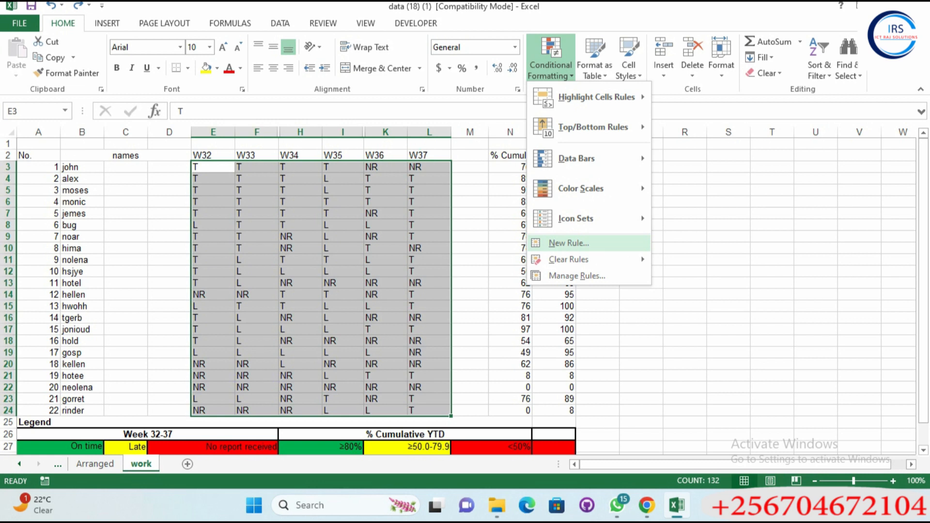
pyautogui.click(569, 242)
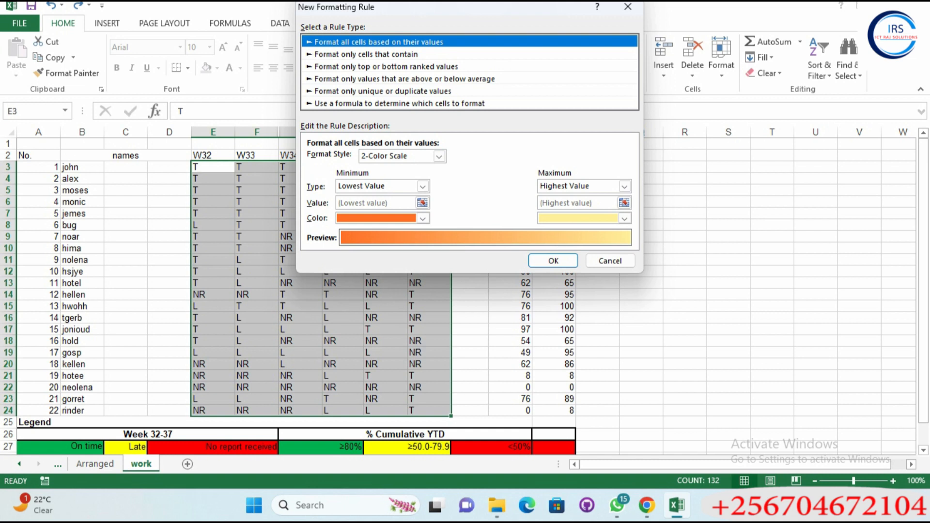
# - Make the rule format only cells that contain the specific text T
pyautogui.click(366, 54)
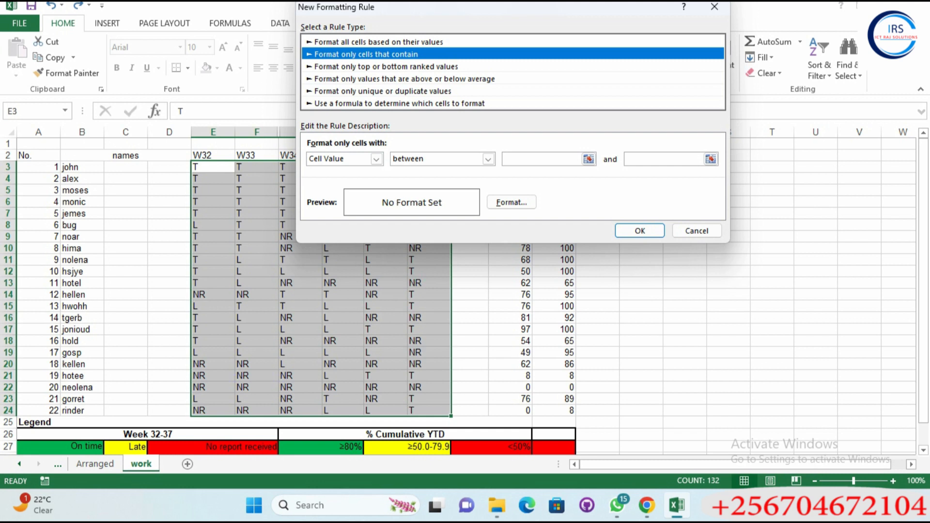
pyautogui.click(377, 158)
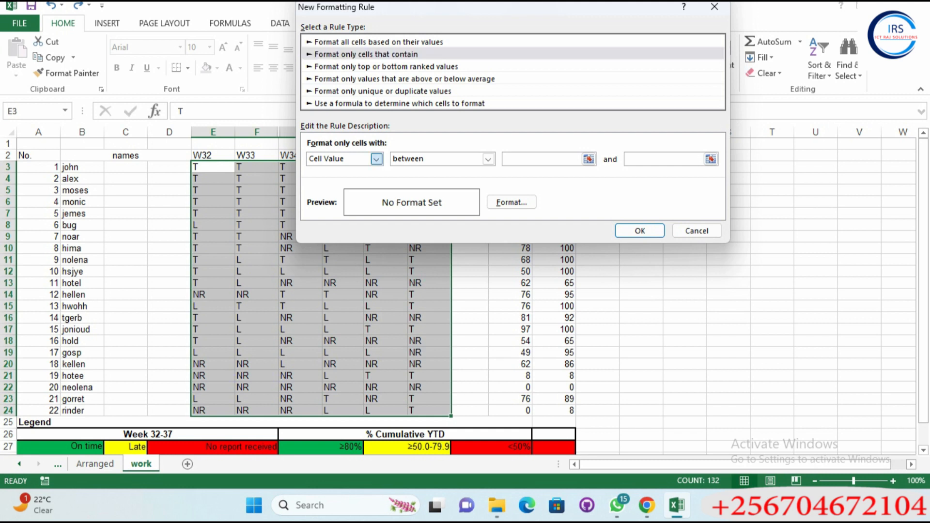
pyautogui.click(330, 180)
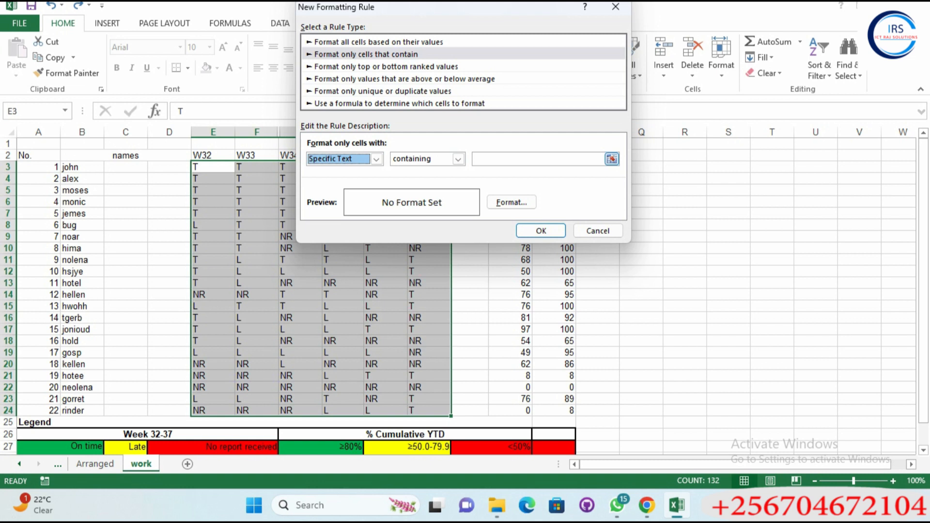
pyautogui.click(536, 159)
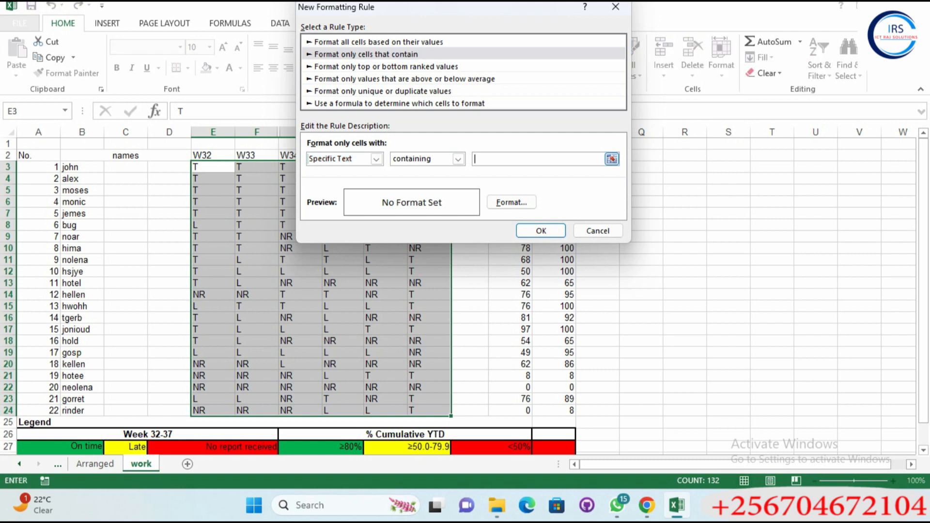
pyautogui.write('t')
pyautogui.press('BackSpace')
pyautogui.write('T')
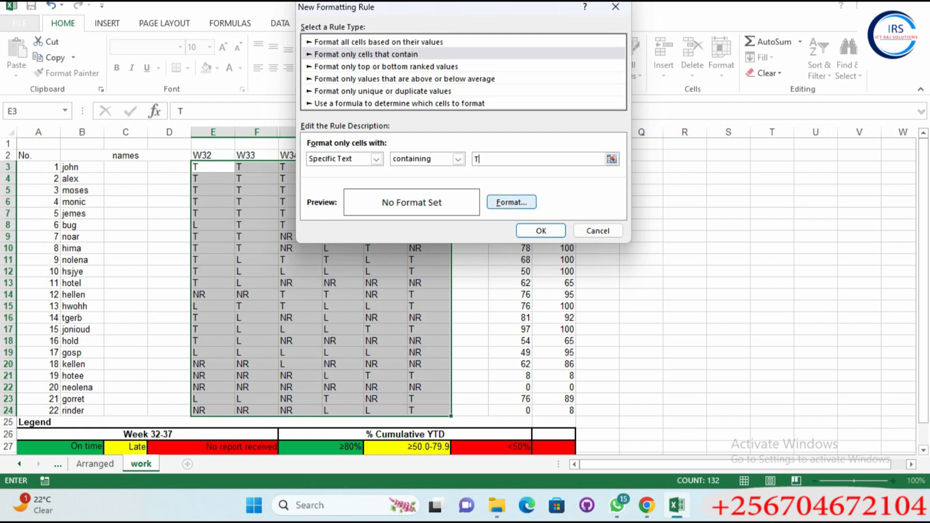
# - Give the rule a solid green background fill and apply it to the selected status cells
pyautogui.click(511, 202)
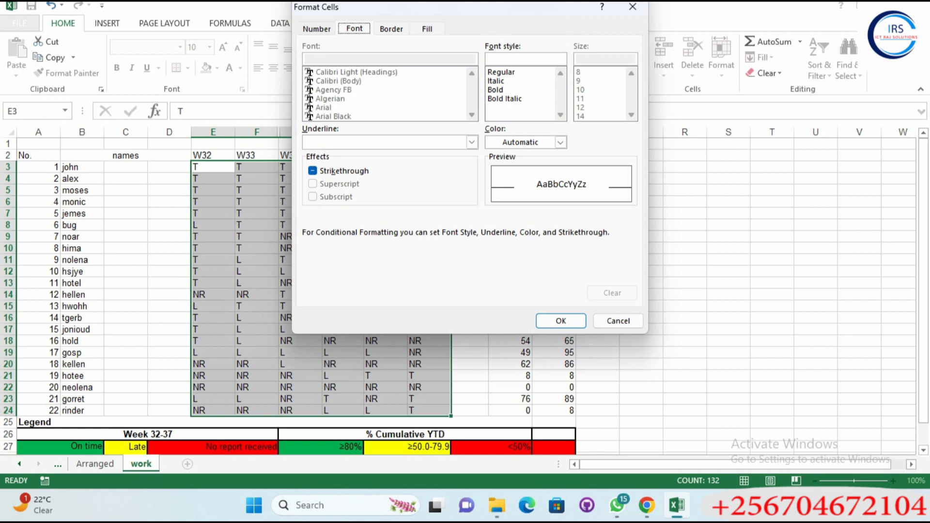
pyautogui.click(428, 29)
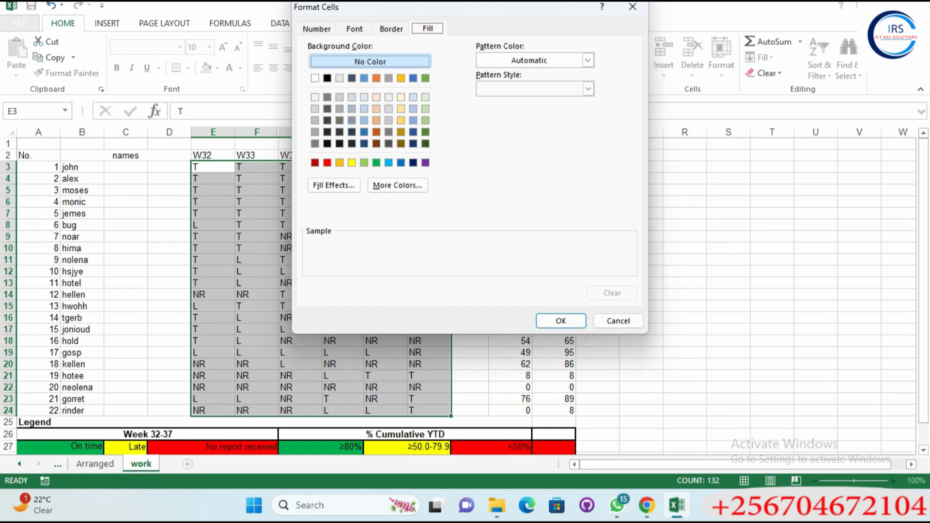
pyautogui.click(365, 163)
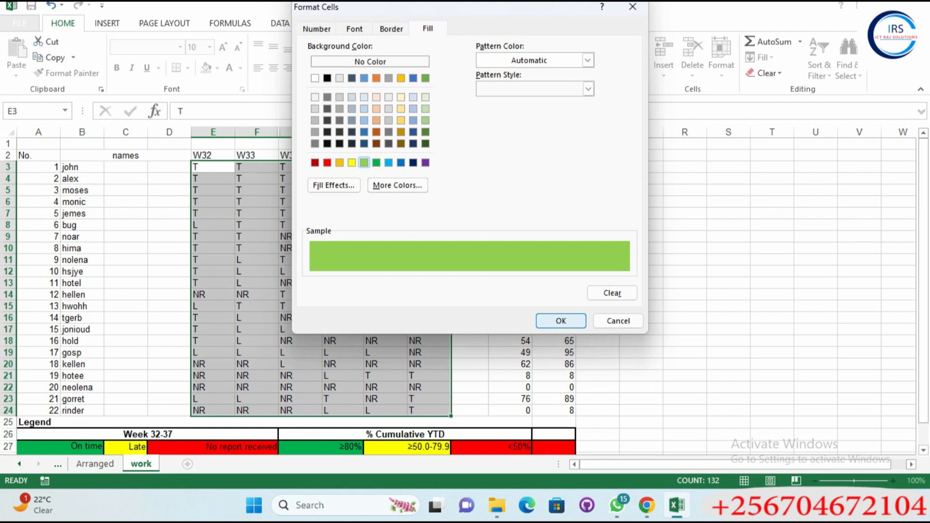
pyautogui.click(376, 164)
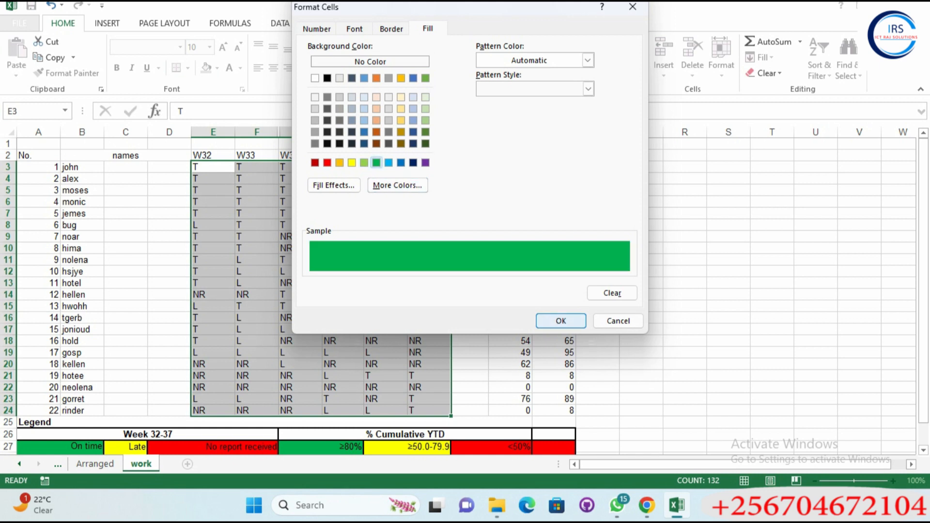
pyautogui.click(561, 321)
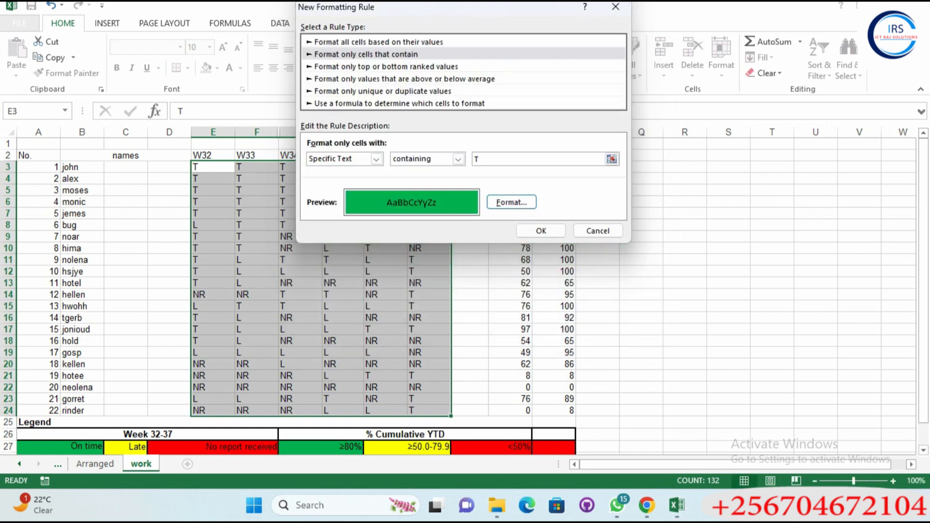
pyautogui.click(541, 230)
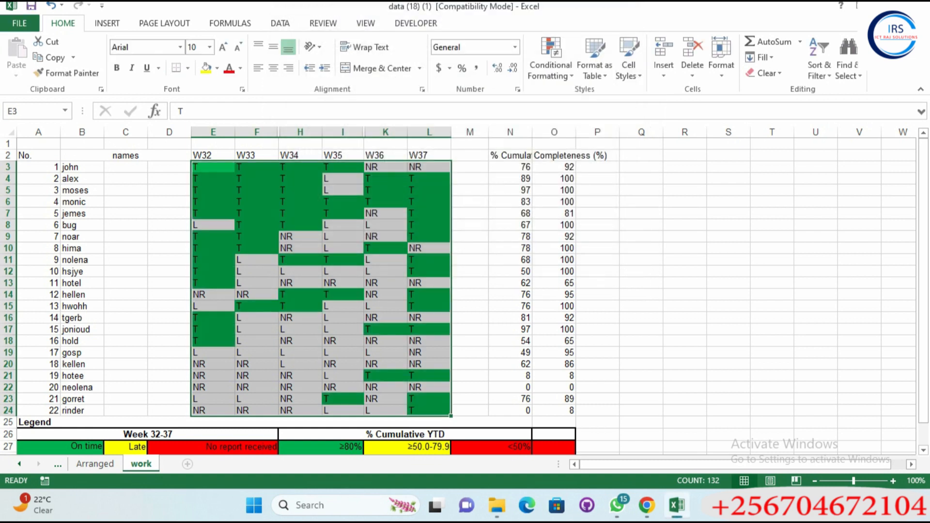
# - Test the green rule by changing the status in cell K12 to T
pyautogui.scroll(-1, 465, 290)
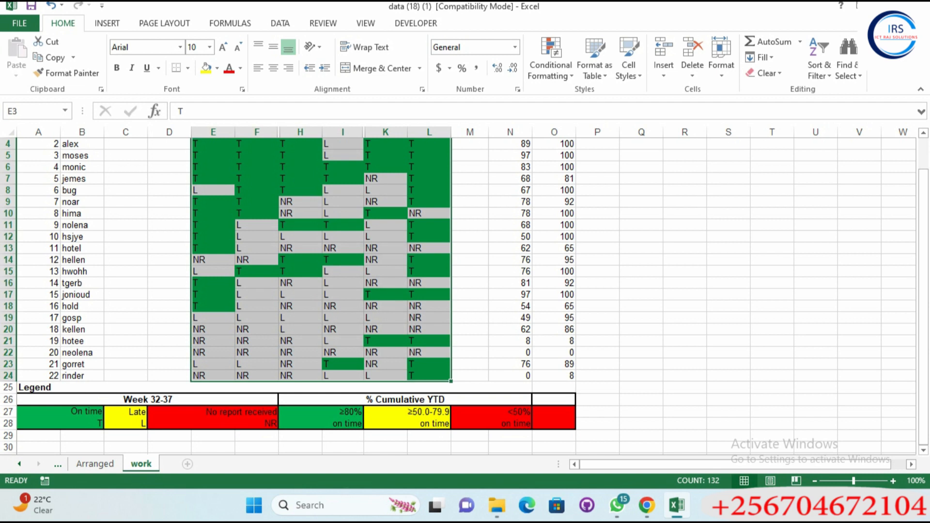
pyautogui.click(386, 237)
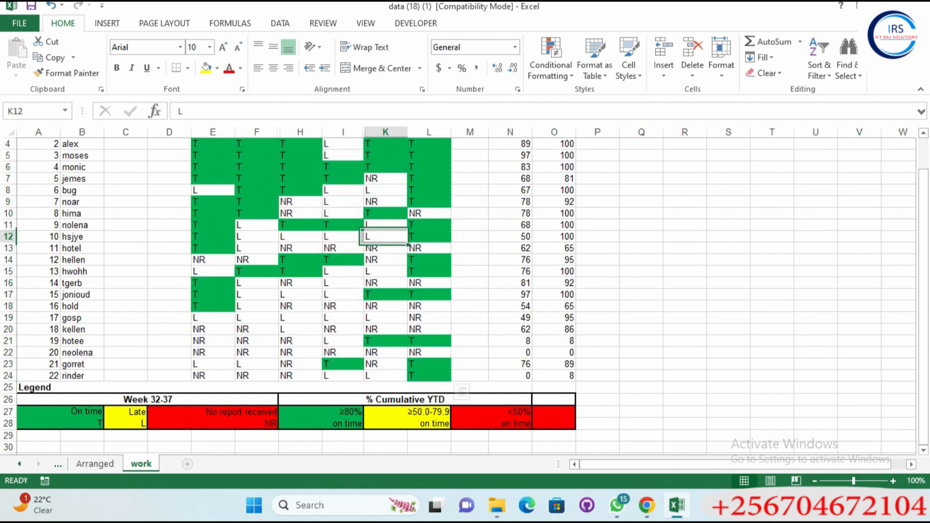
pyautogui.write('T')
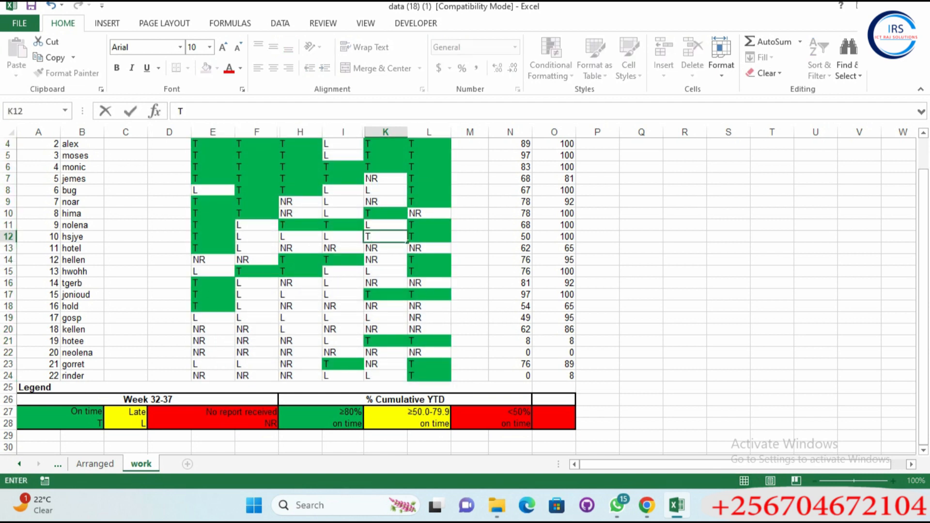
pyautogui.press('Return')
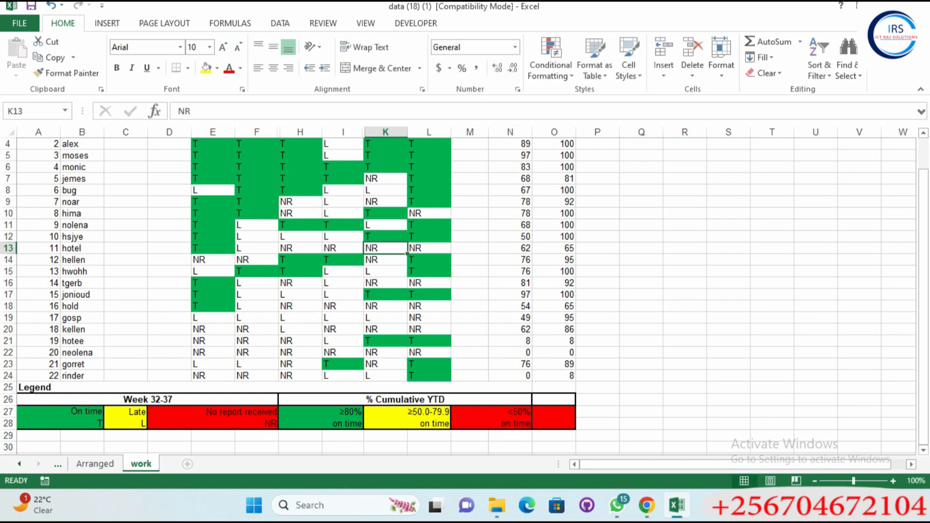
pyautogui.click(385, 237)
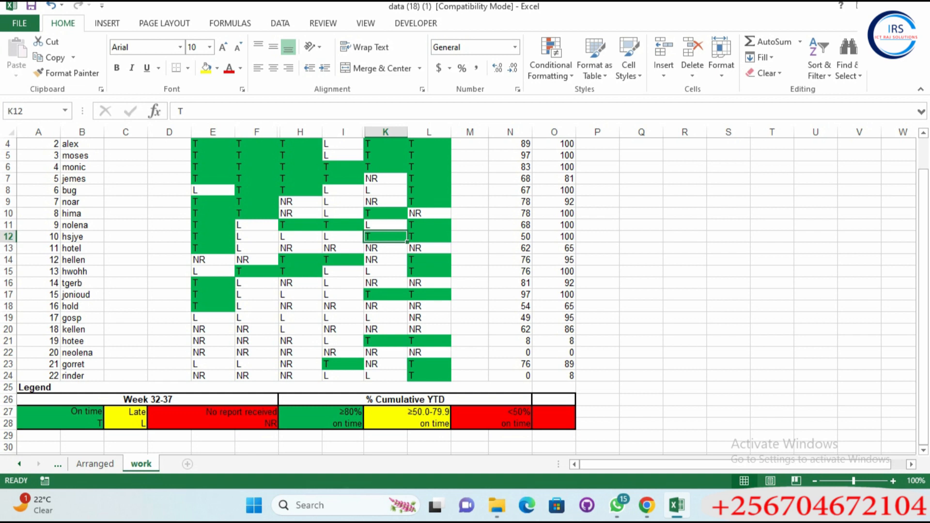
# - Create a new conditional formatting rule for the status cells E3:L24 that formats only cells containing the specific text L
pyautogui.scroll(1, 457, 295)
pyautogui.moveTo(213, 167); pyautogui.dragTo(435, 179)
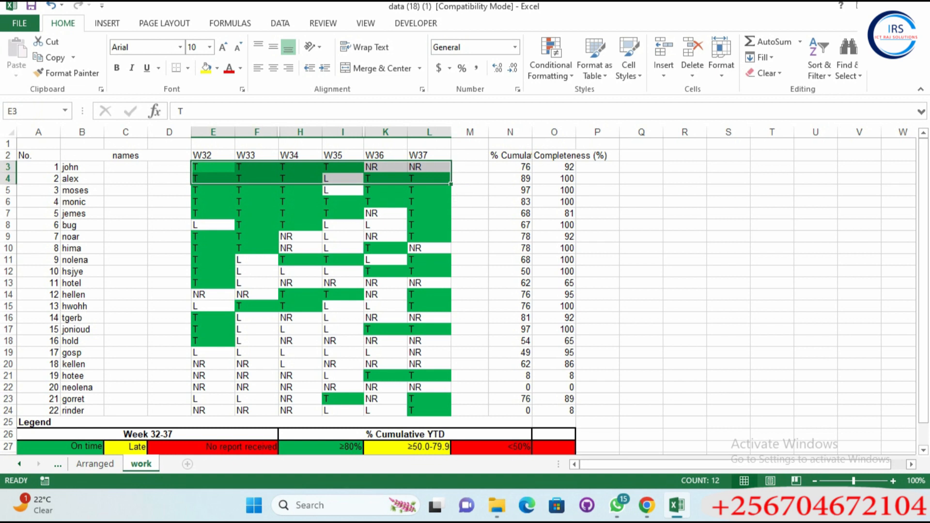
pyautogui.moveTo(213, 167); pyautogui.dragTo(429, 411)
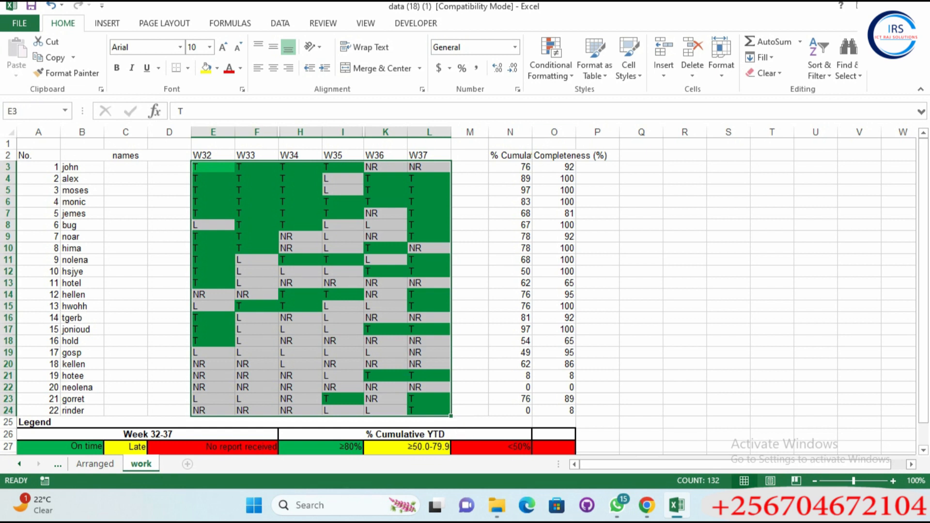
pyautogui.click(551, 66)
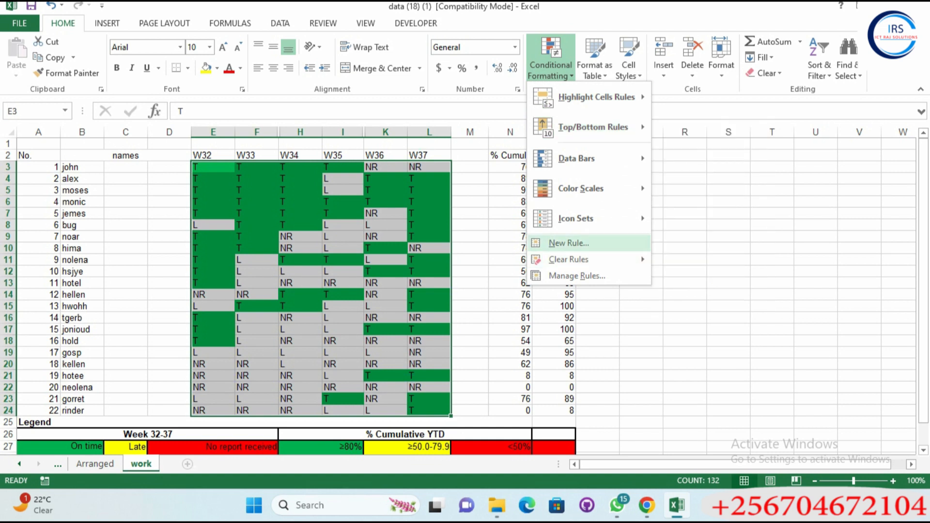
pyautogui.click(569, 242)
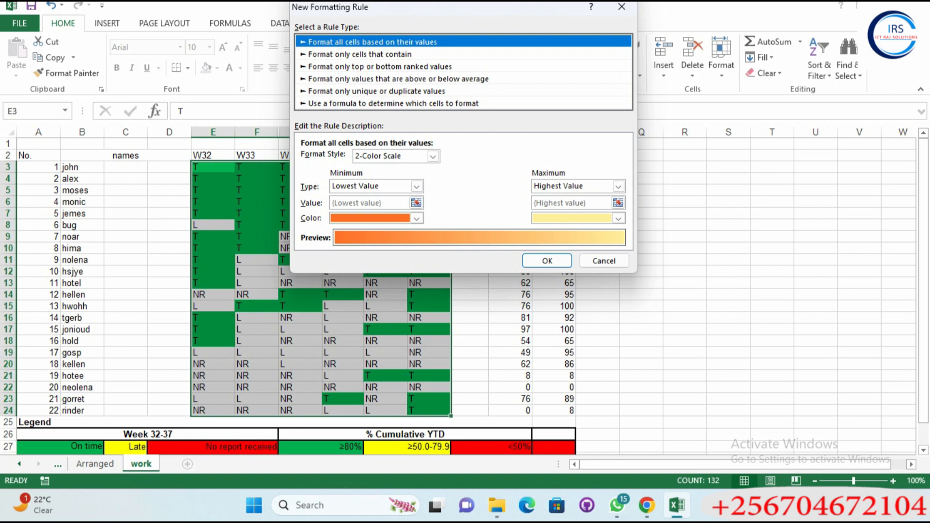
pyautogui.click(360, 54)
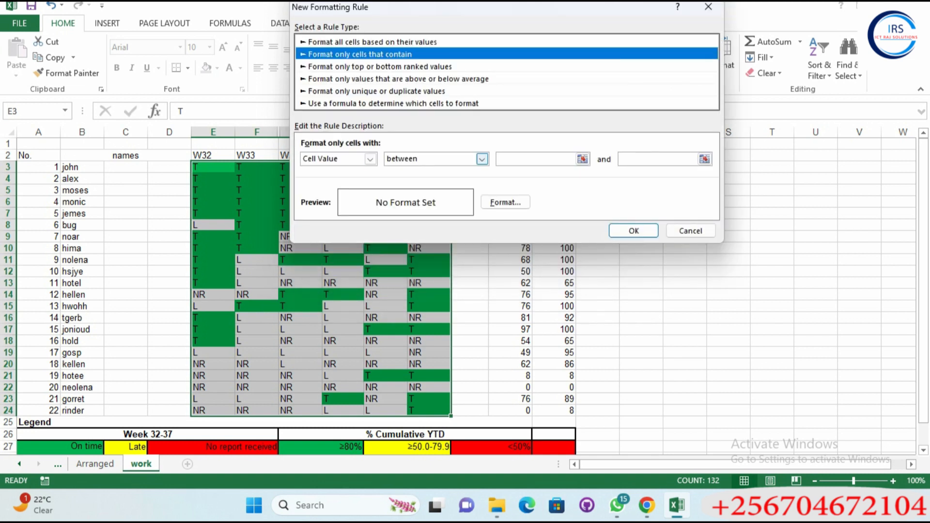
pyautogui.click(370, 159)
pyautogui.click(323, 180)
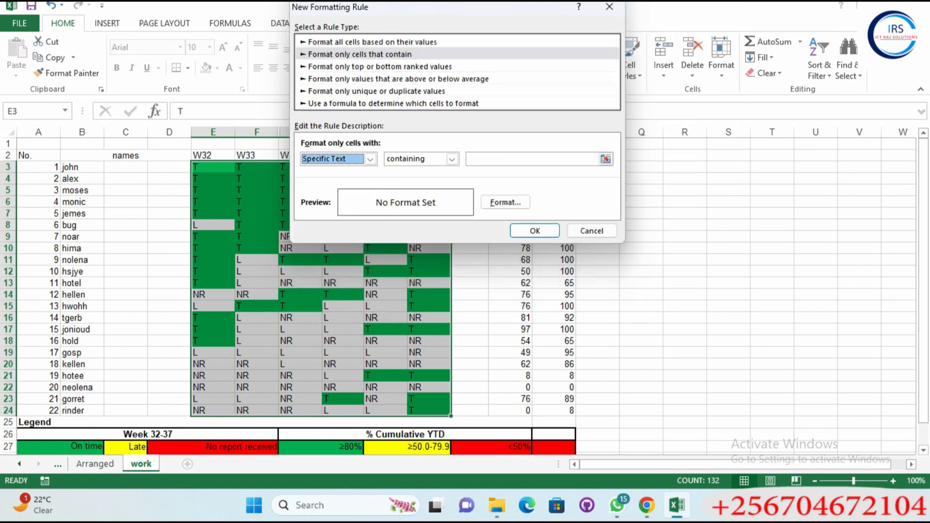
pyautogui.click(509, 159)
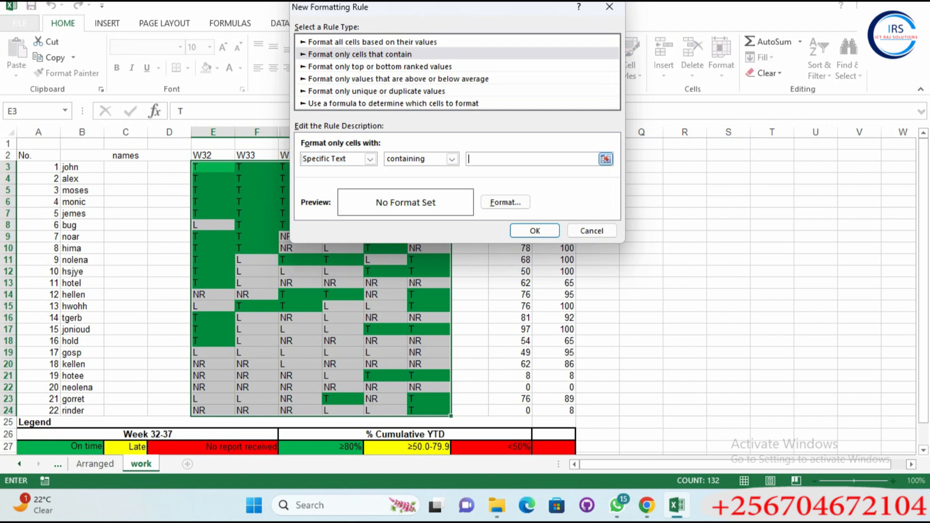
pyautogui.write('L')
# - Give the L rule a solid yellow background fill and apply it to the status cells
pyautogui.click(505, 202)
pyautogui.click(346, 162)
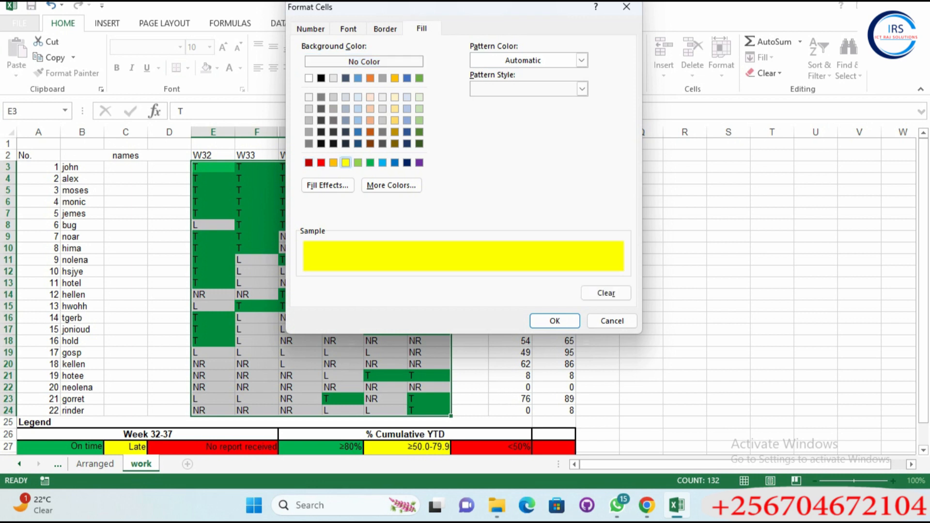
pyautogui.click(554, 321)
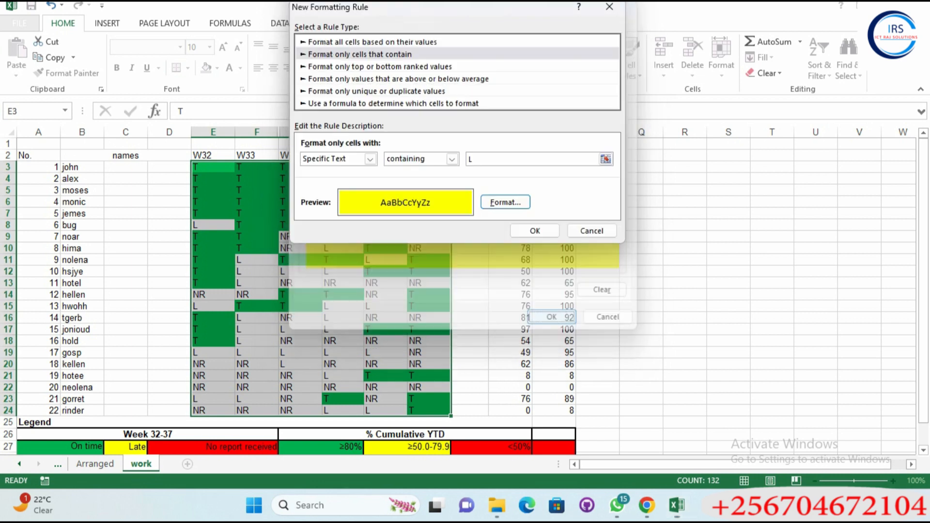
pyautogui.click(535, 231)
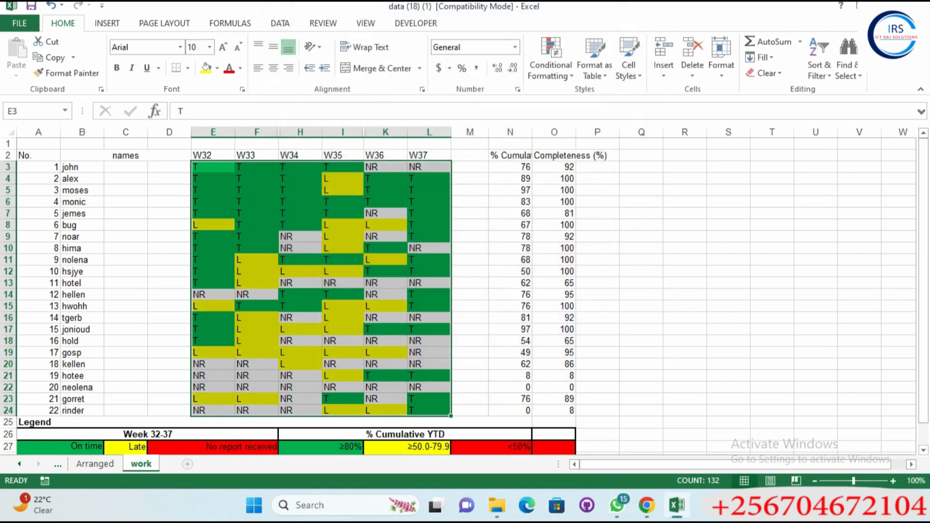
# - Create another rule for the same status cells that formats only cells containing the specific text NR
pyautogui.scroll(-2, 460, 290)
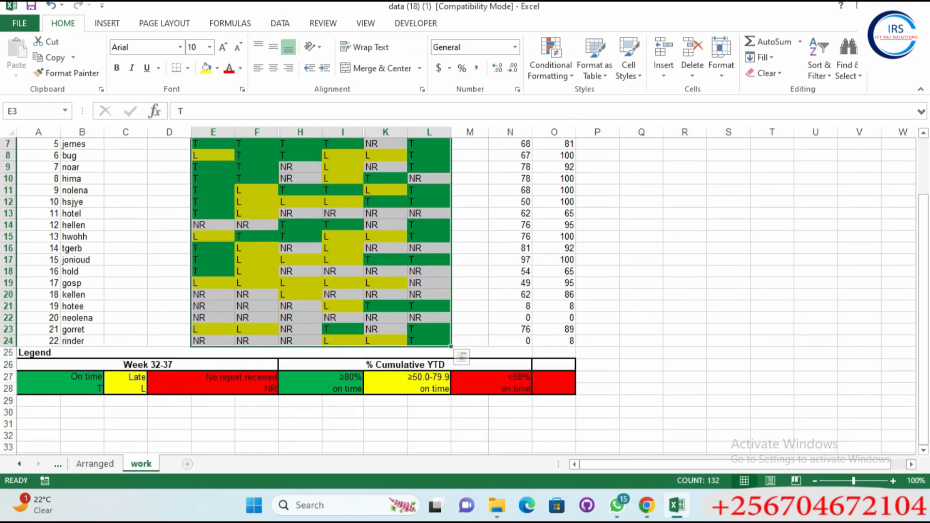
pyautogui.scroll(2, 460, 291)
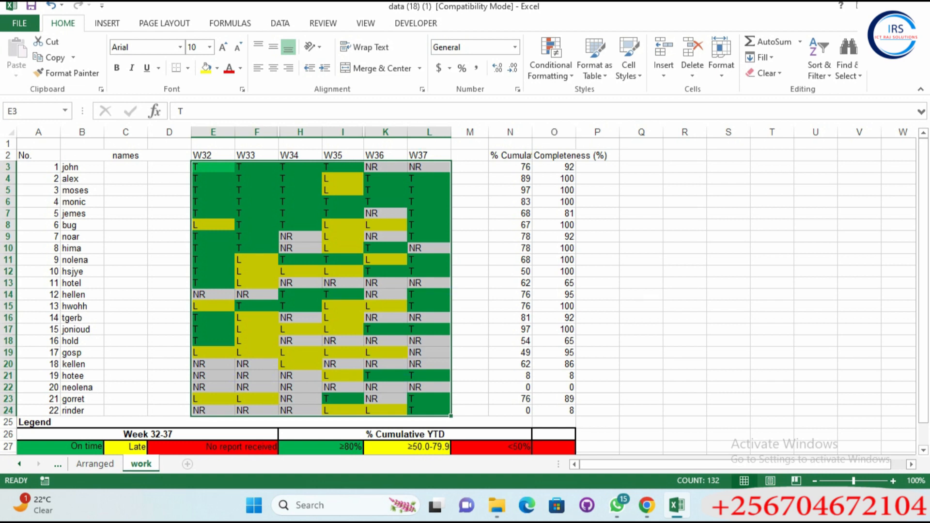
pyautogui.click(550, 60)
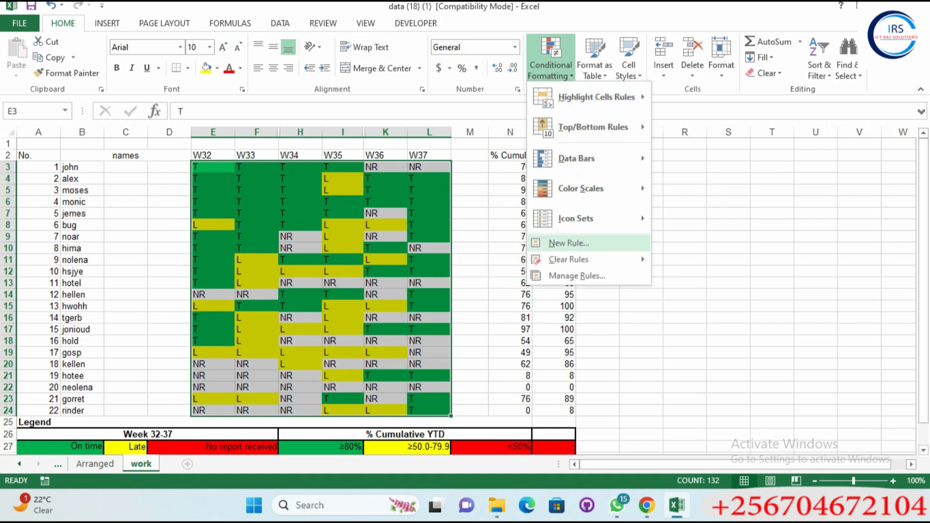
pyautogui.click(569, 243)
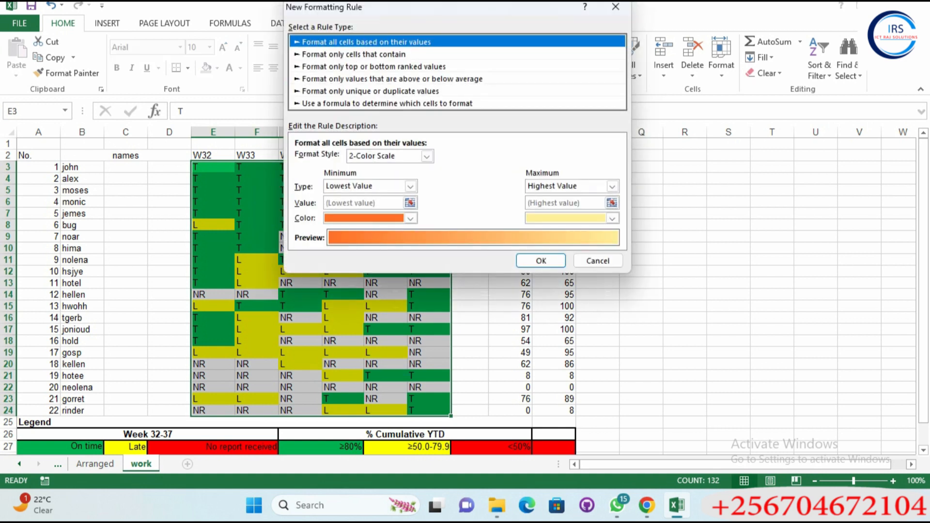
pyautogui.click(354, 54)
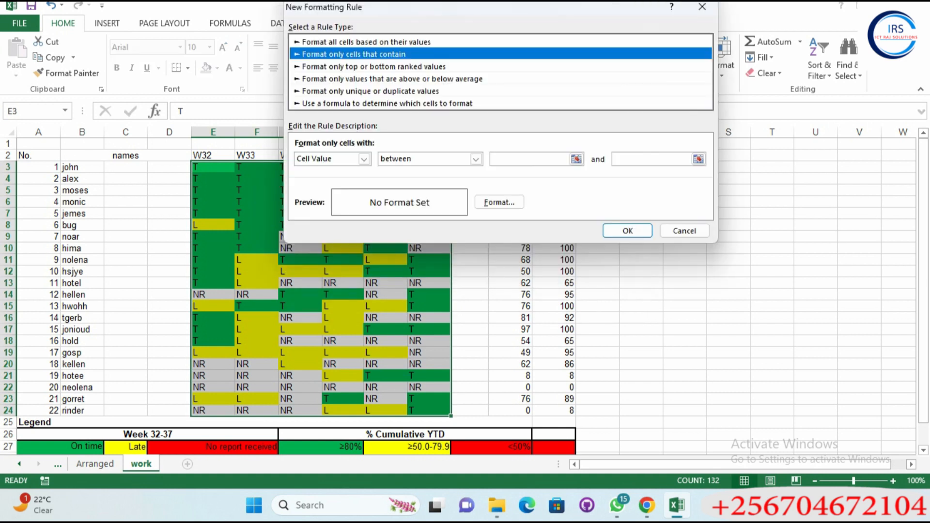
pyautogui.click(364, 159)
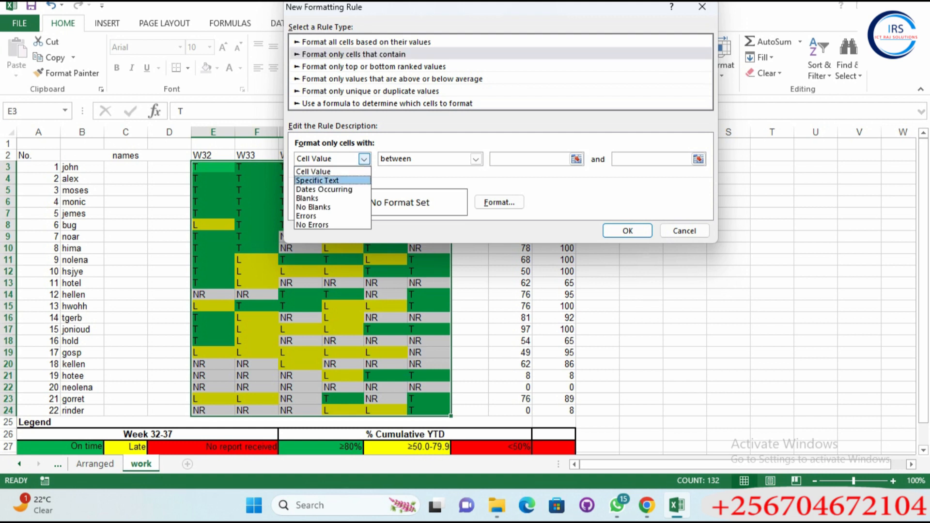
pyautogui.click(315, 179)
pyautogui.click(498, 159)
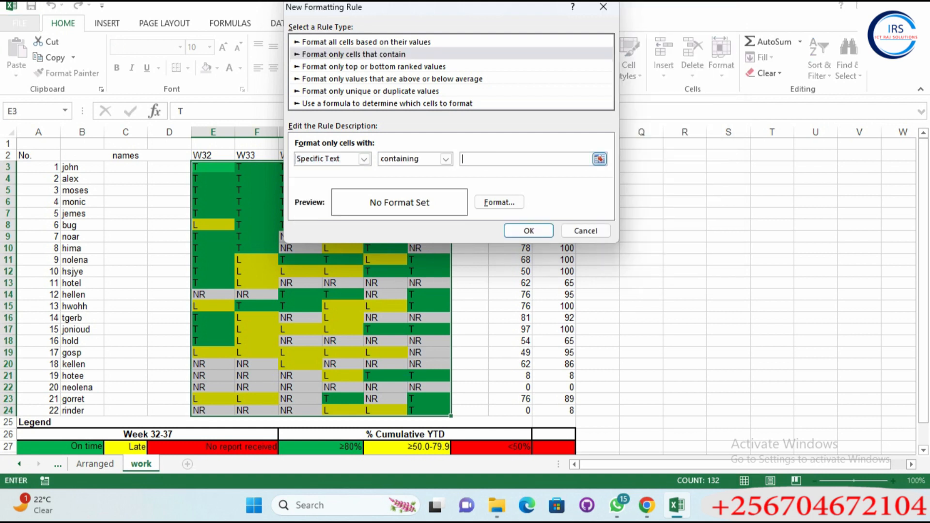
pyautogui.write('NR')
# - Give the NR rule a solid red background fill and apply it to the status cells
pyautogui.click(498, 203)
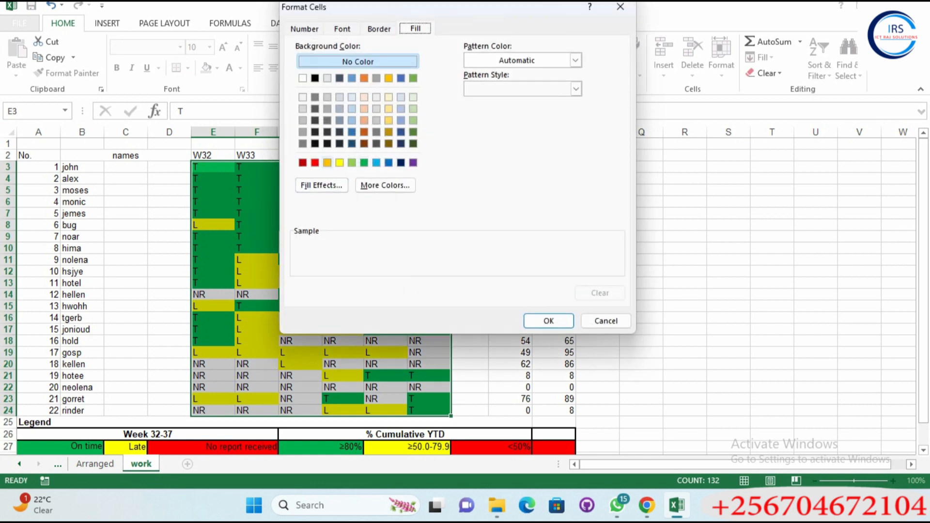
pyautogui.click(315, 163)
pyautogui.click(549, 320)
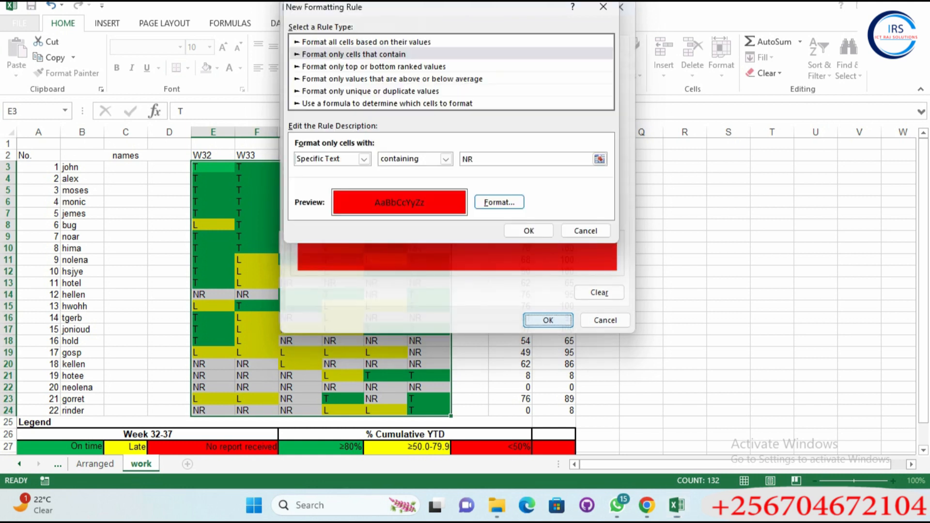
pyautogui.click(529, 231)
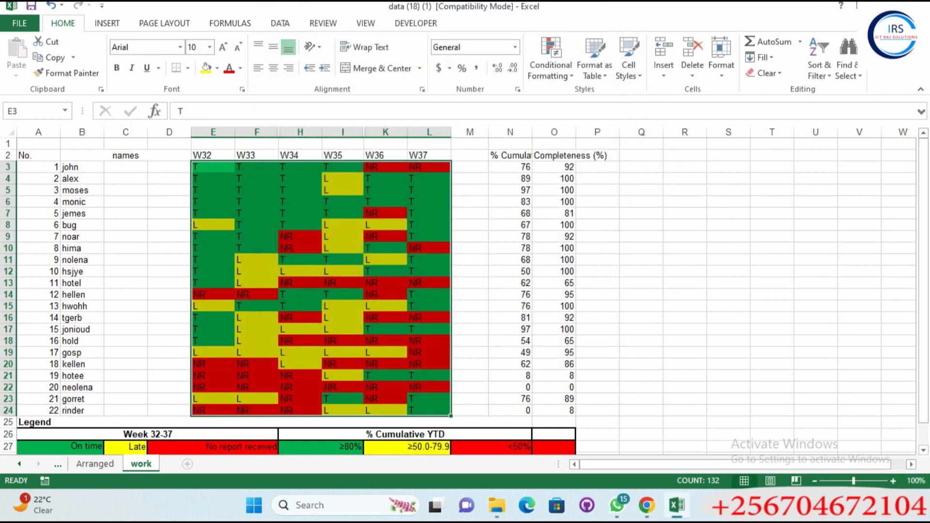
# - Select the cumulative and completeness percentages in N3:O24
pyautogui.scroll(-2, 465, 295)
pyautogui.scroll(2, 465, 296)
pyautogui.scroll(-2, 465, 295)
pyautogui.scroll(2, 465, 295)
pyautogui.moveTo(510, 167); pyautogui.dragTo(554, 411)
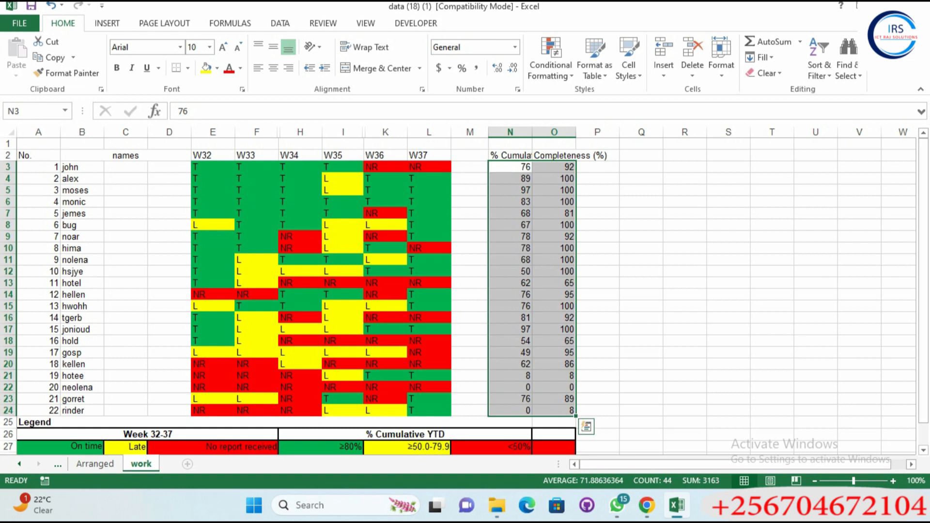
pyautogui.scroll(-1, 465, 297)
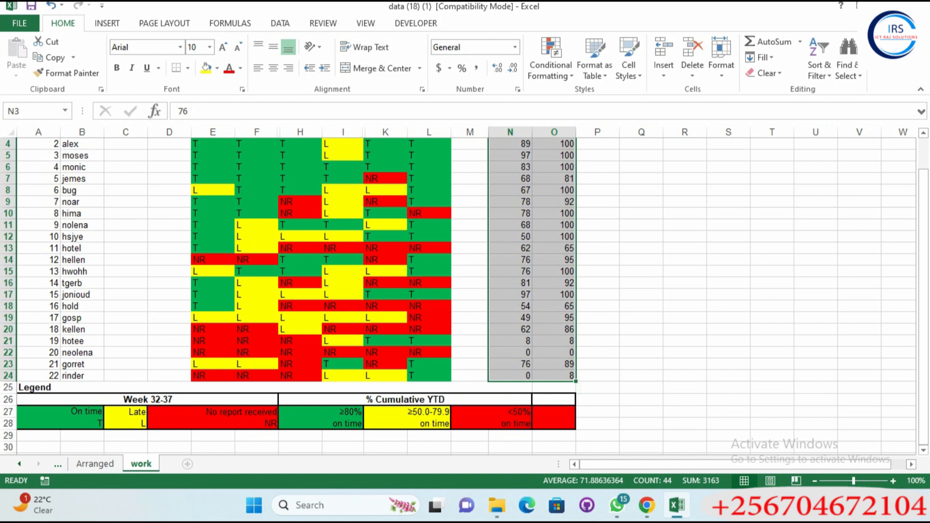
# - Try to add a rule for cell values less than 50 in N3:O24 without setting a format
pyautogui.click(550, 58)
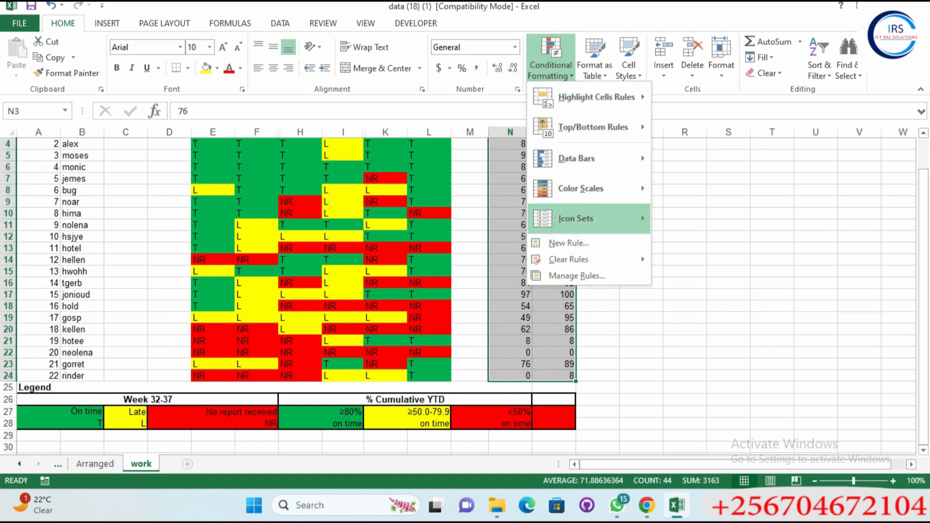
pyautogui.click(569, 242)
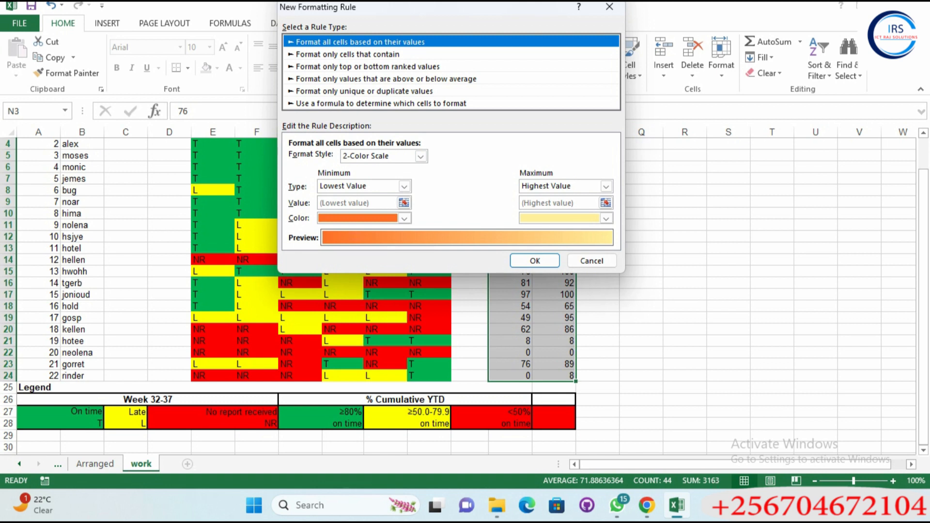
pyautogui.click(348, 54)
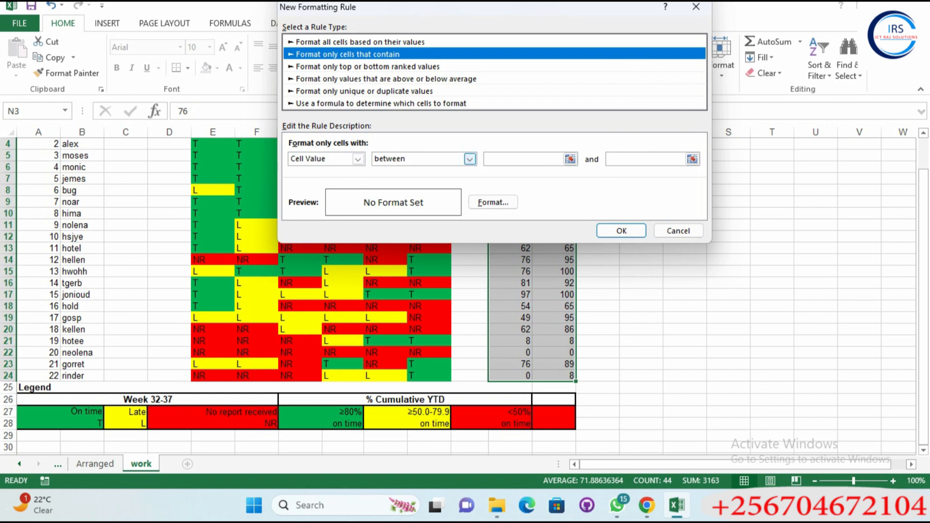
pyautogui.click(470, 159)
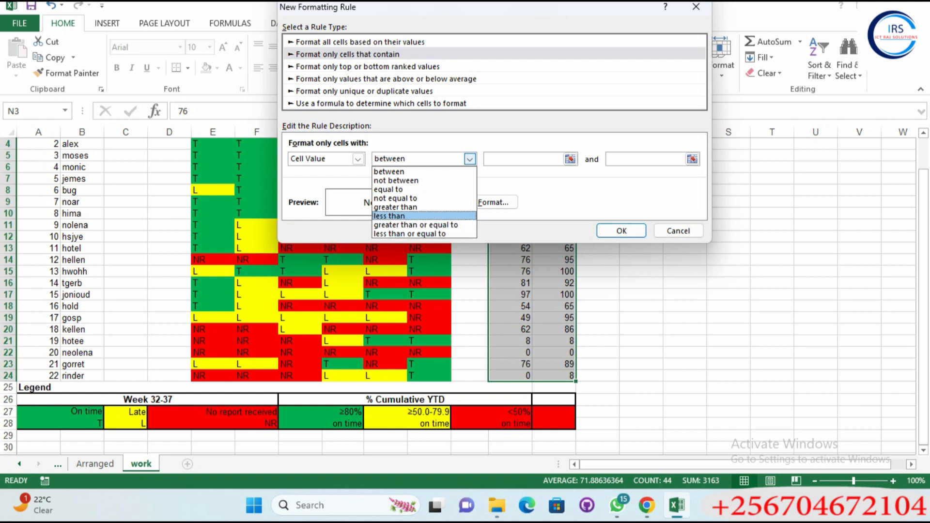
pyautogui.click(422, 216)
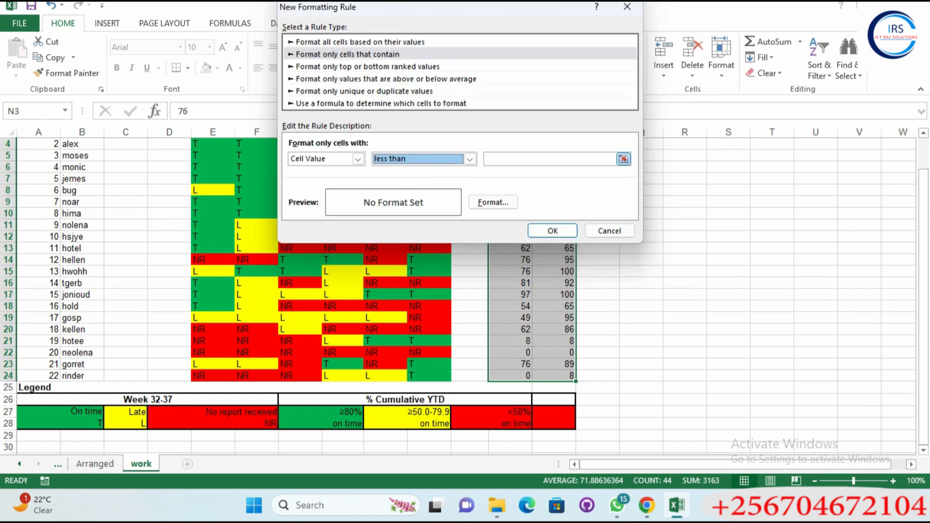
pyautogui.click(538, 159)
pyautogui.write('50')
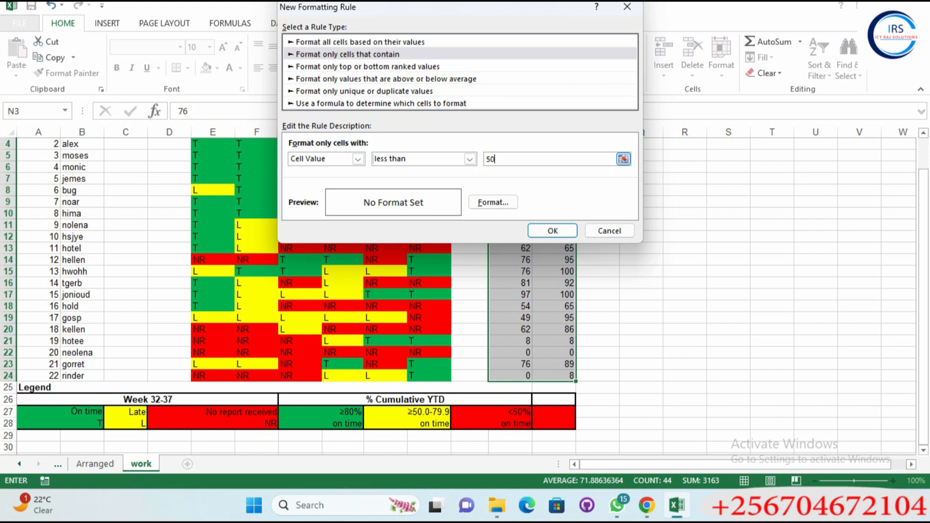
pyautogui.click(552, 231)
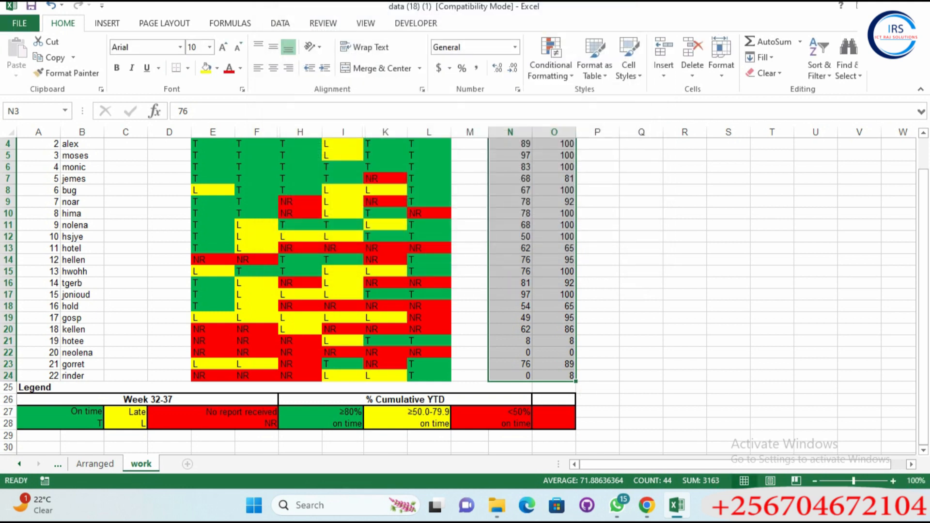
pyautogui.click(595, 68)
# - Create a conditional formatting rule for N3:O24 that formats only cells with a value less than 50
pyautogui.click(551, 68)
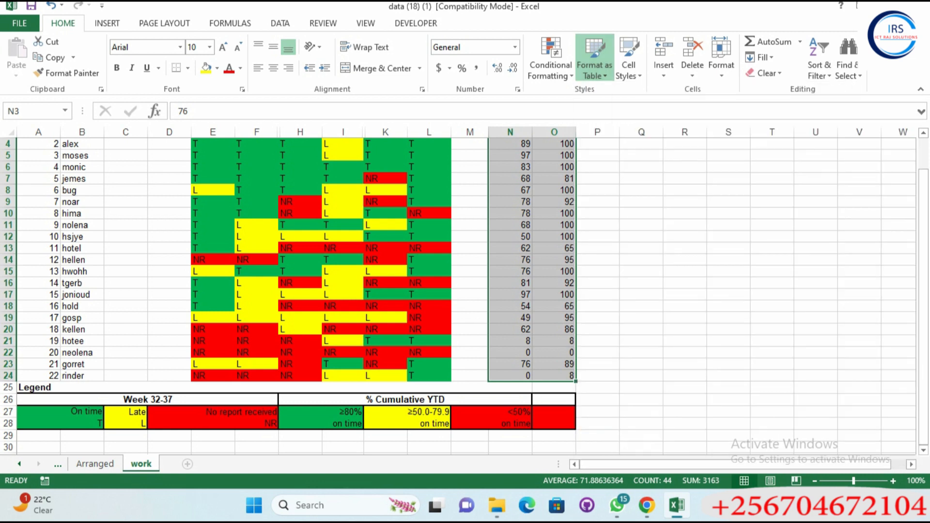
pyautogui.click(568, 243)
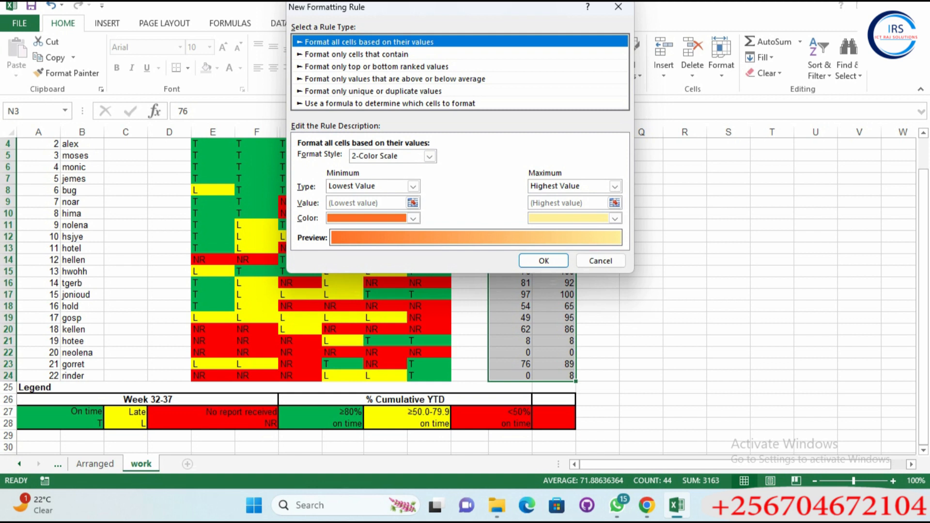
pyautogui.click(377, 54)
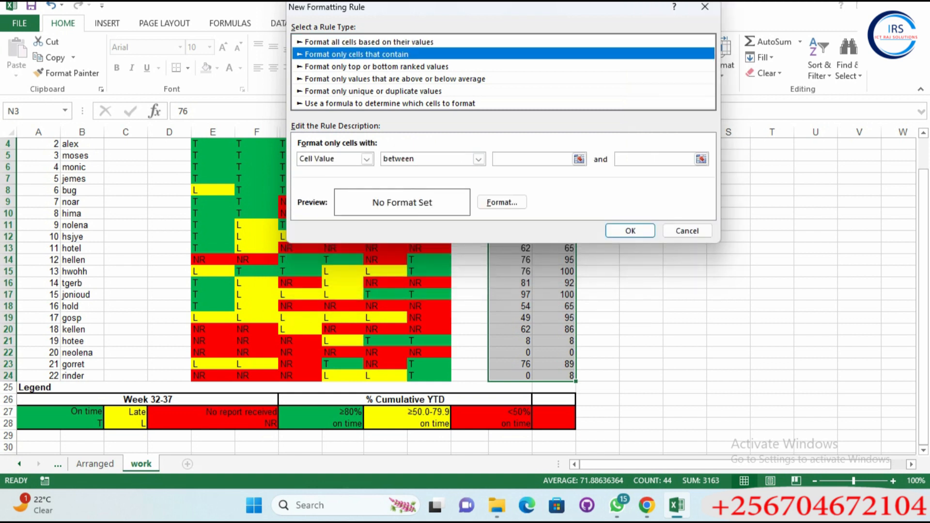
pyautogui.click(479, 159)
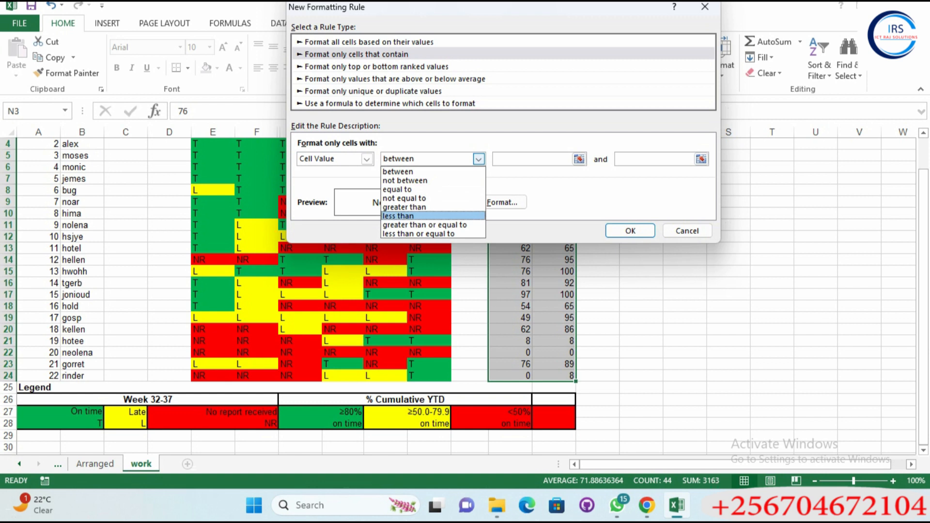
pyautogui.click(398, 217)
pyautogui.click(548, 159)
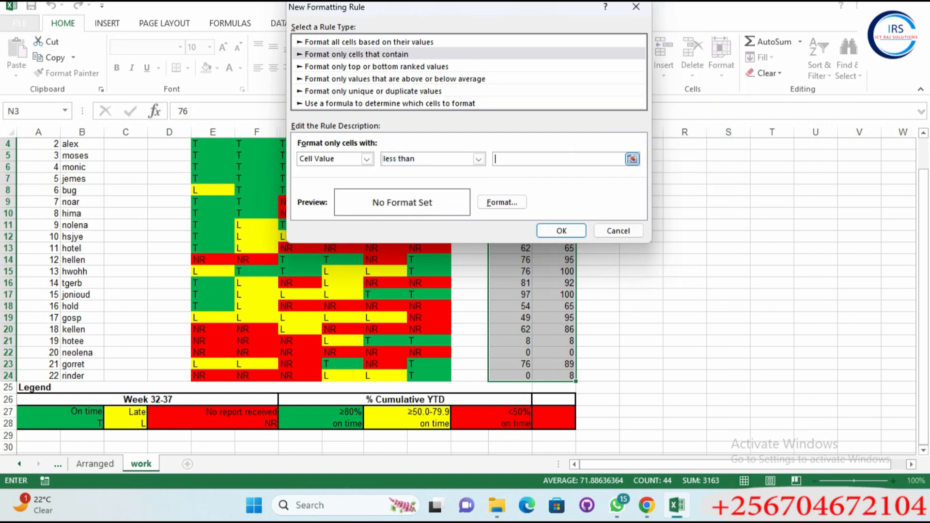
pyautogui.write('50')
# - Give the less-than-50 rule a solid red background fill and apply it to the selected percentages
pyautogui.click(502, 202)
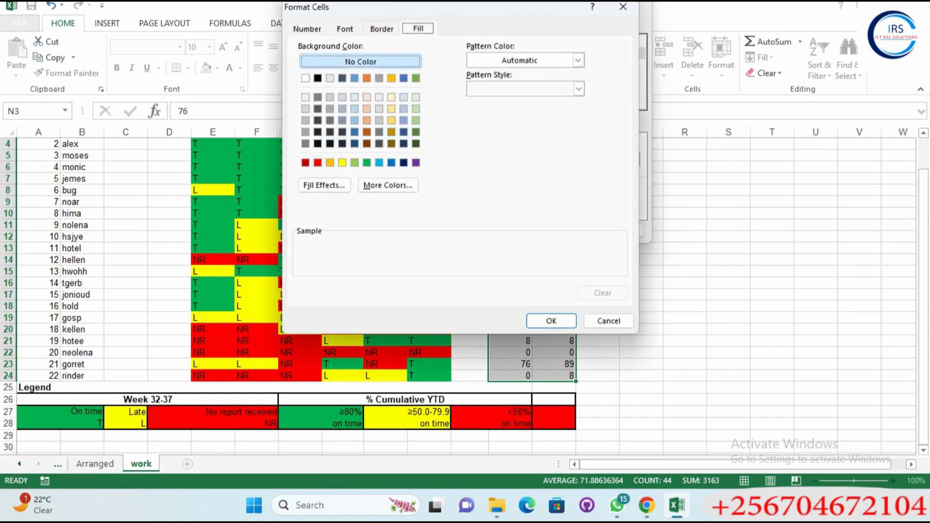
pyautogui.click(317, 162)
pyautogui.click(551, 321)
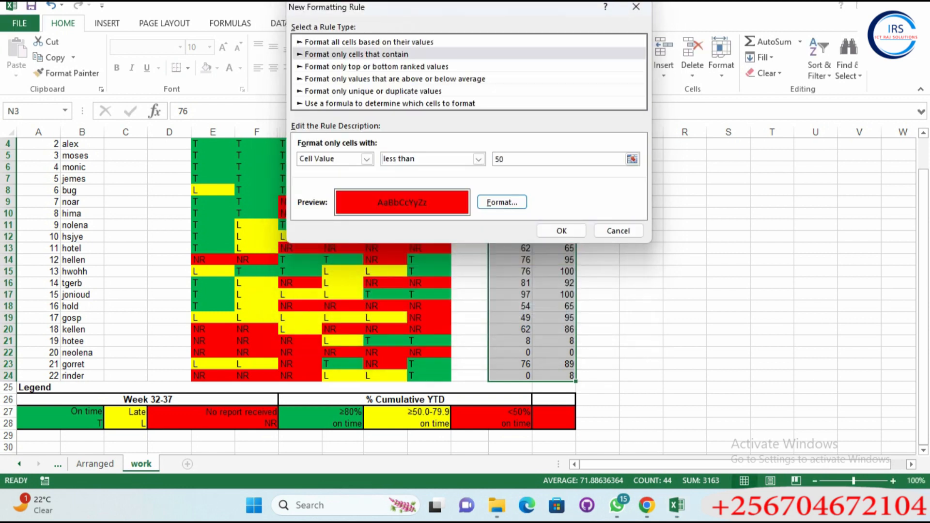
pyautogui.click(561, 230)
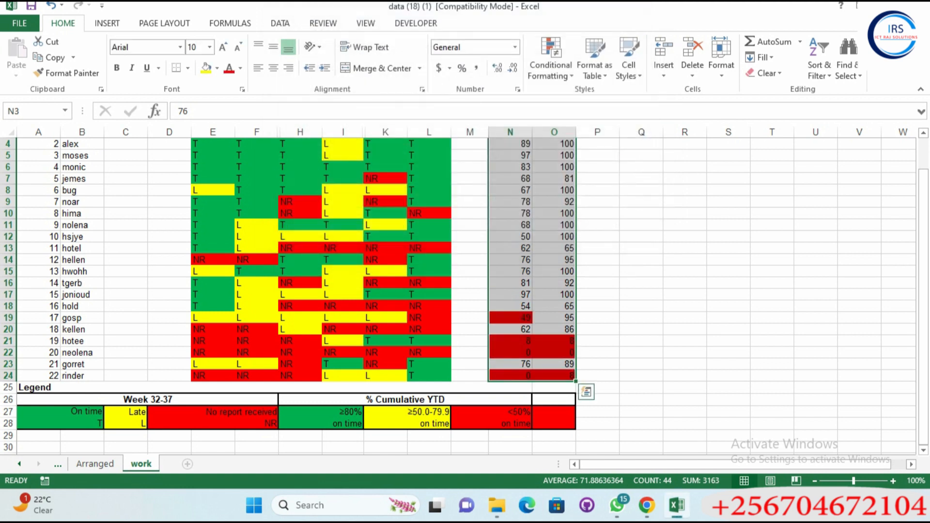
# - Create another rule for the same percentage cells that formats only cell values between 50.0 and 79.9
pyautogui.scroll(-2, 533, 291)
pyautogui.scroll(-2, 465, 242)
pyautogui.scroll(3, 465, 243)
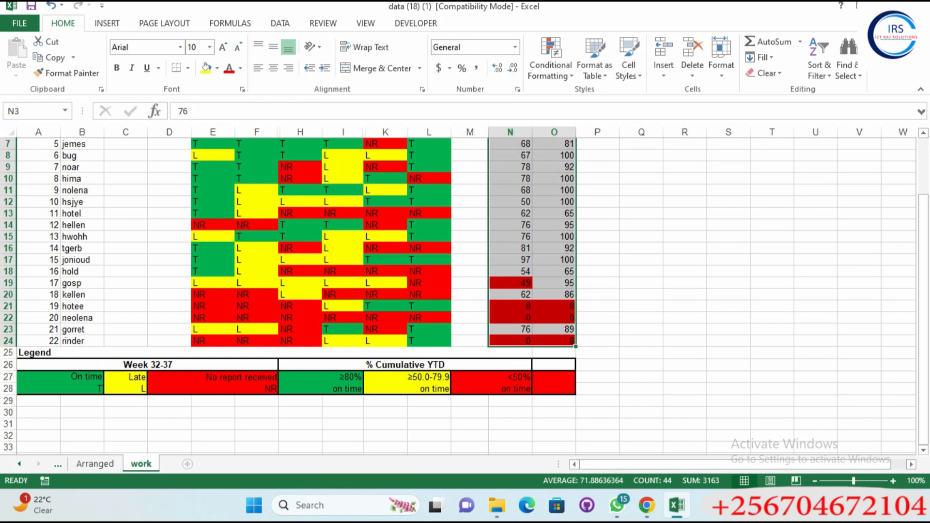
pyautogui.click(551, 68)
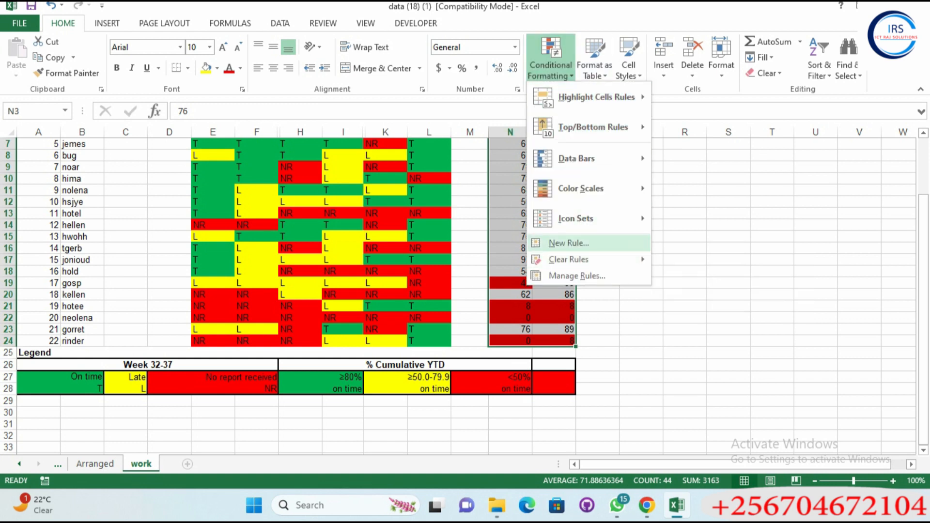
pyautogui.click(568, 243)
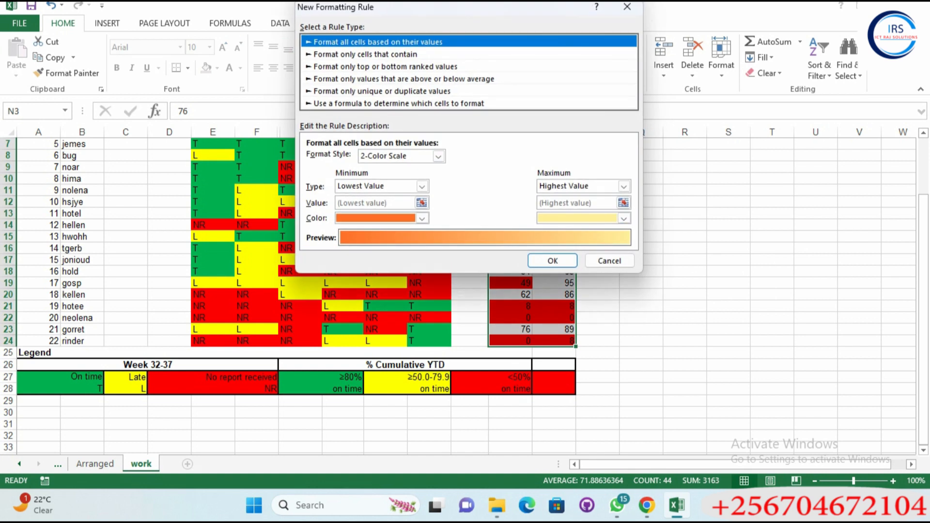
pyautogui.click(387, 54)
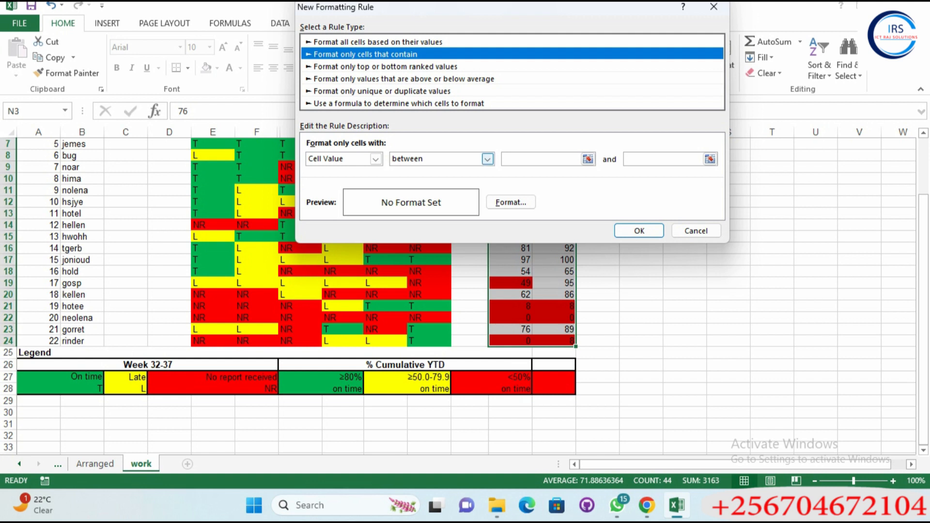
pyautogui.click(540, 159)
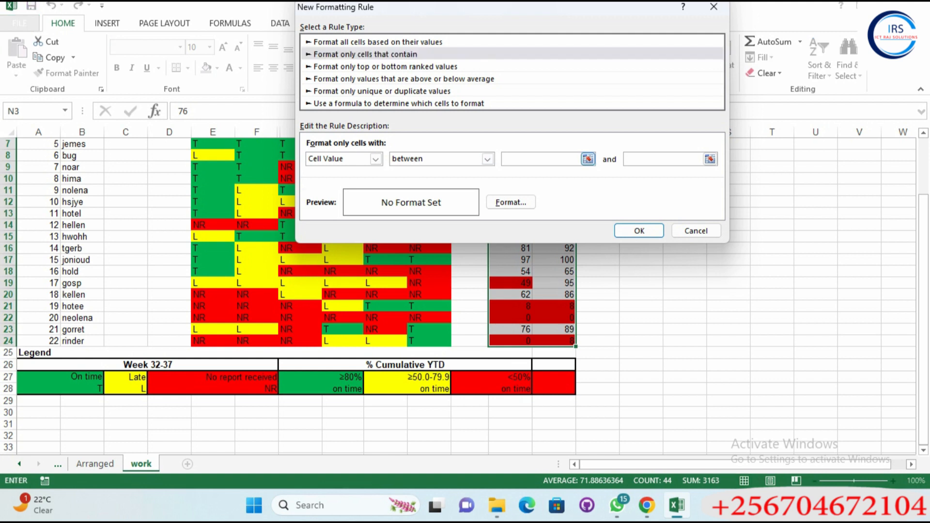
pyautogui.write('50.0')
pyautogui.click(663, 159)
pyautogui.write('79.9')
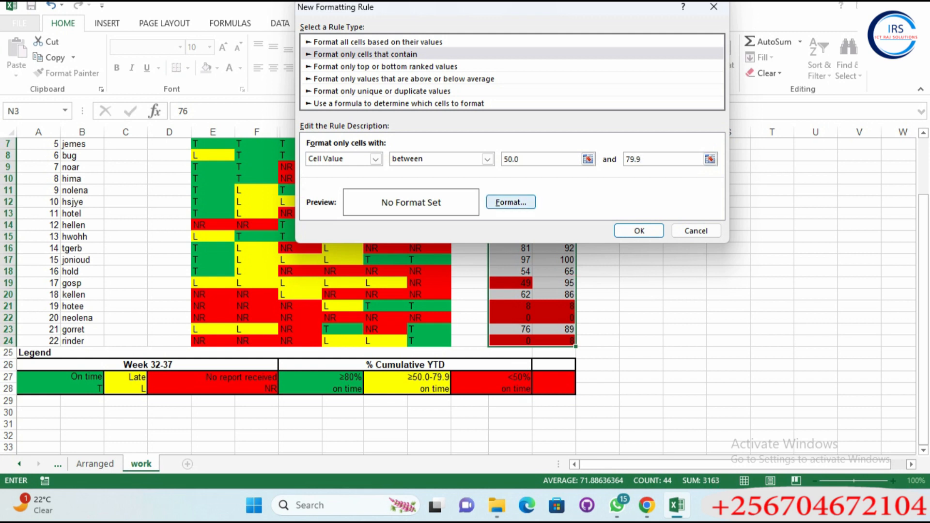
# - Give the 50.0 to 79.9 rule a solid yellow background fill and apply it to the percentages
pyautogui.click(511, 202)
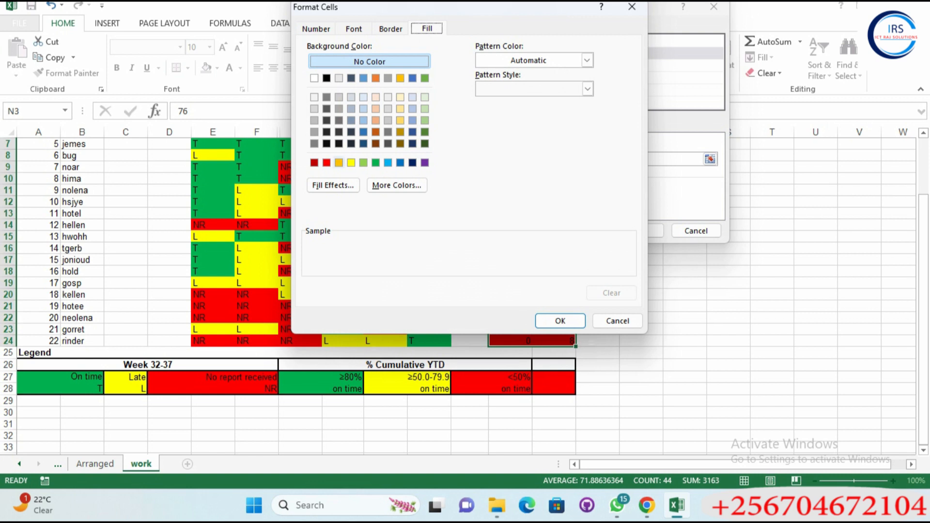
pyautogui.click(351, 163)
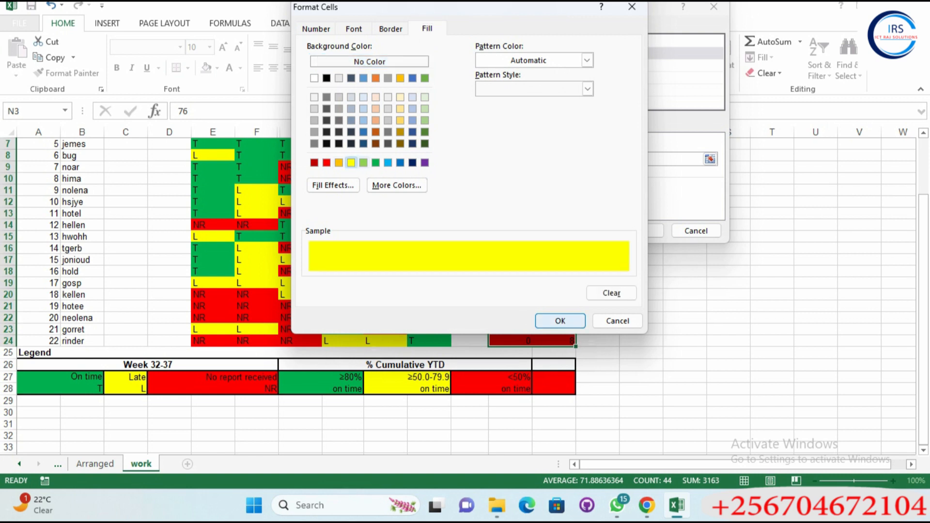
pyautogui.click(560, 321)
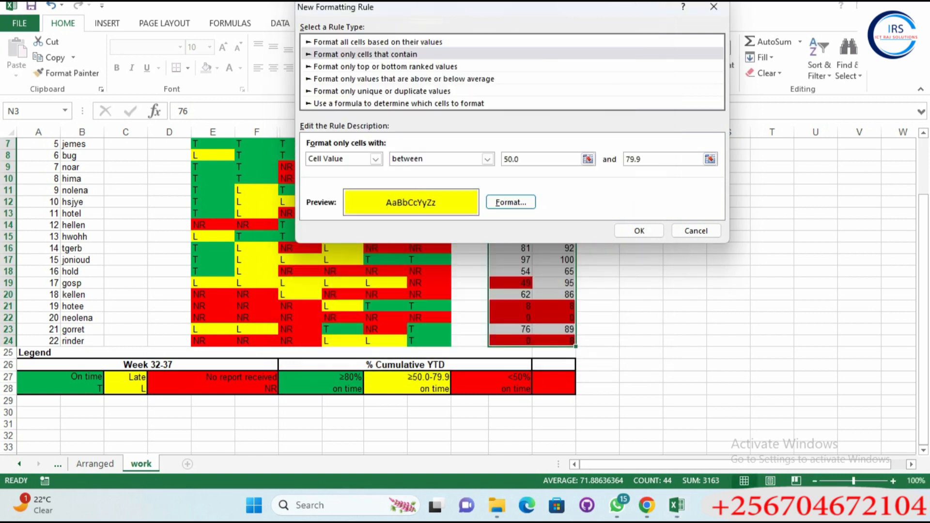
pyautogui.click(639, 230)
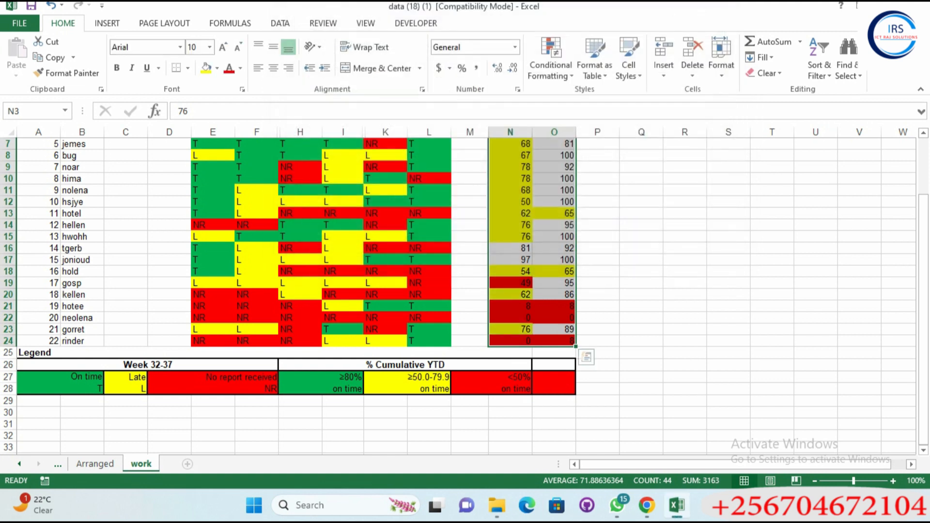
# - Create a third rule for N3:O24 that formats only cell values greater than or equal to 80
pyautogui.scroll(2, 465, 290)
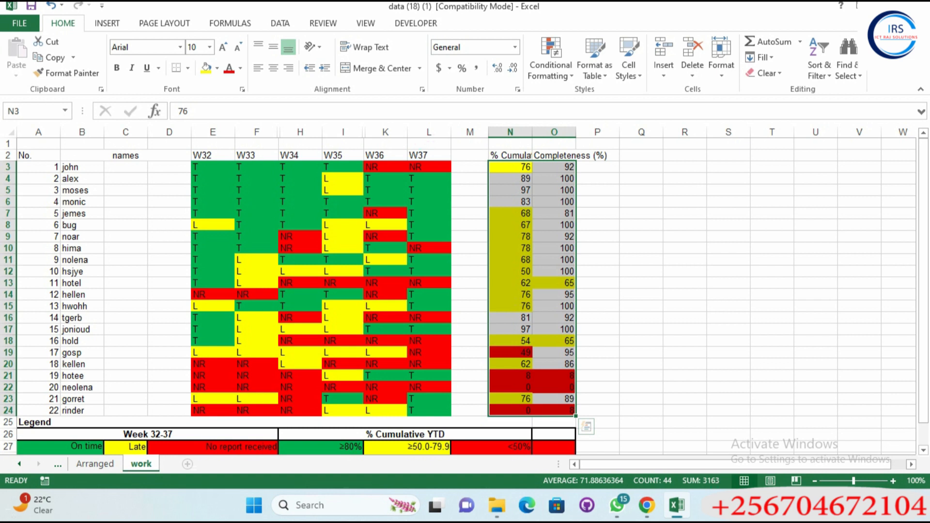
pyautogui.click(551, 56)
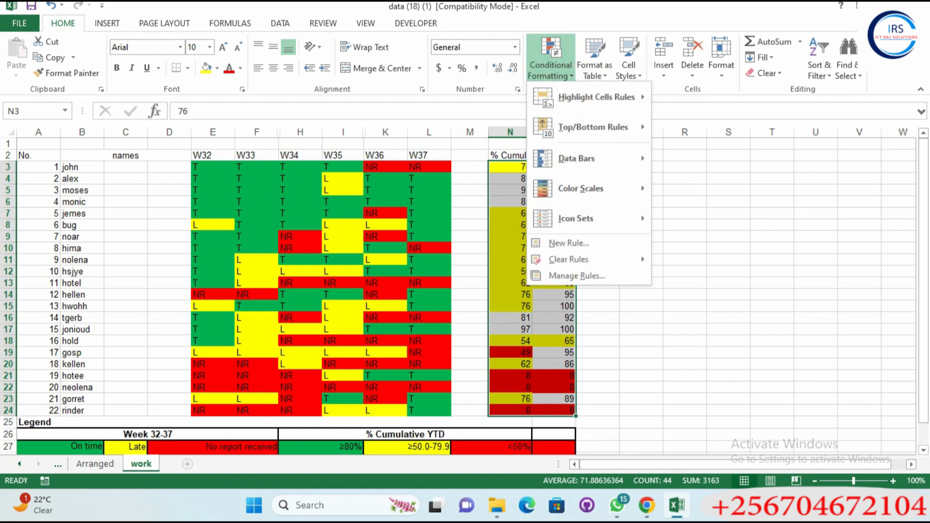
pyautogui.click(565, 240)
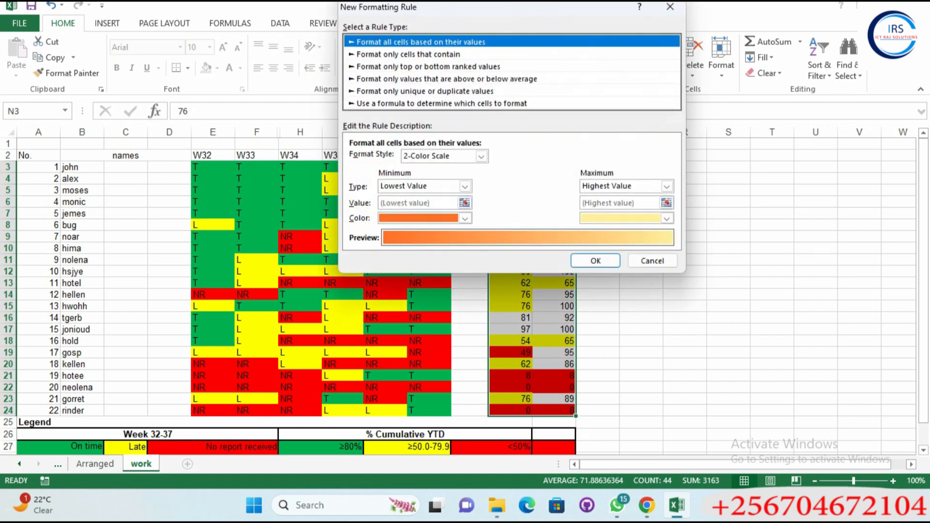
pyautogui.click(409, 54)
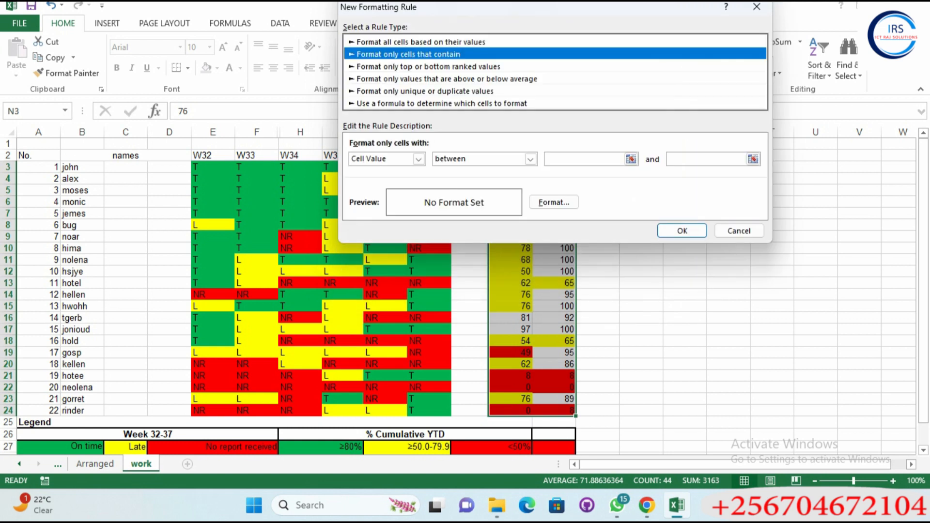
pyautogui.click(530, 159)
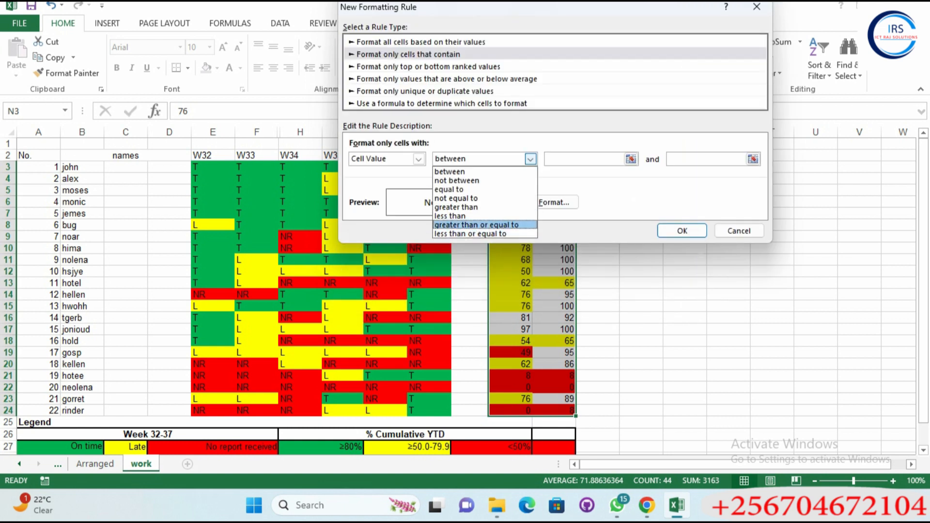
pyautogui.click(476, 225)
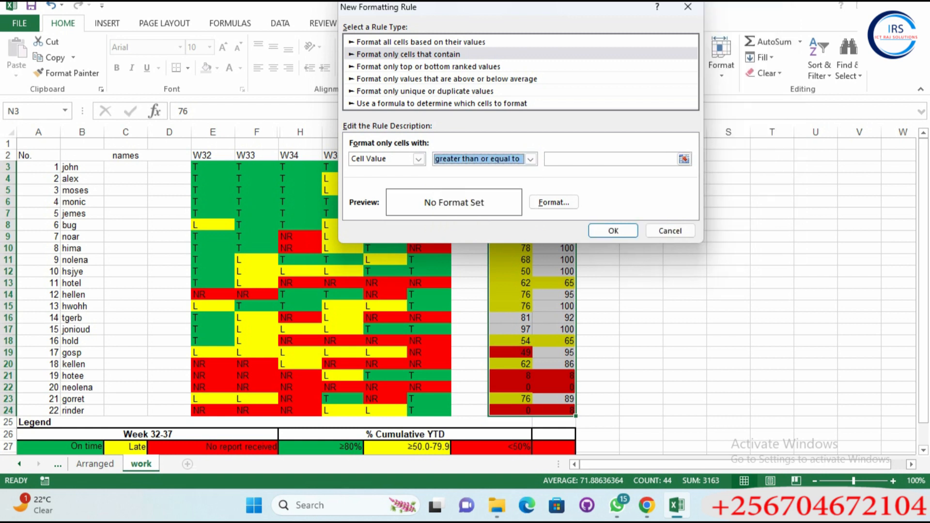
pyautogui.press('Tab')
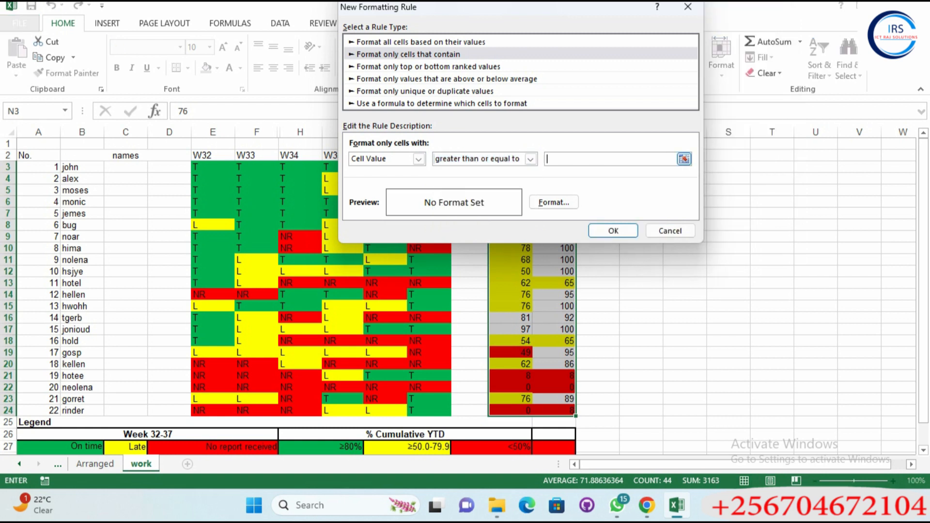
pyautogui.write('80')
# - Give the rule for values of 80 or more a solid green background fill and apply it
pyautogui.press('Tab')
pyautogui.press('Return')
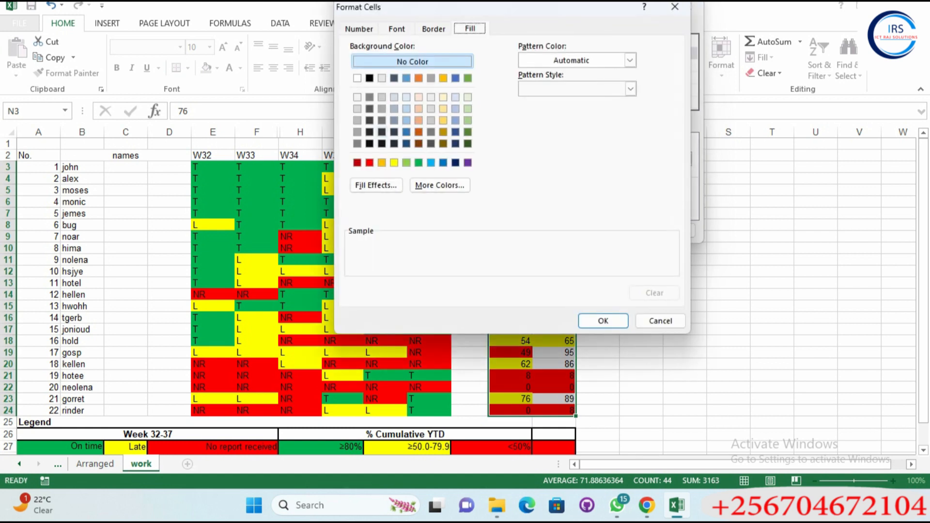
pyautogui.click(419, 163)
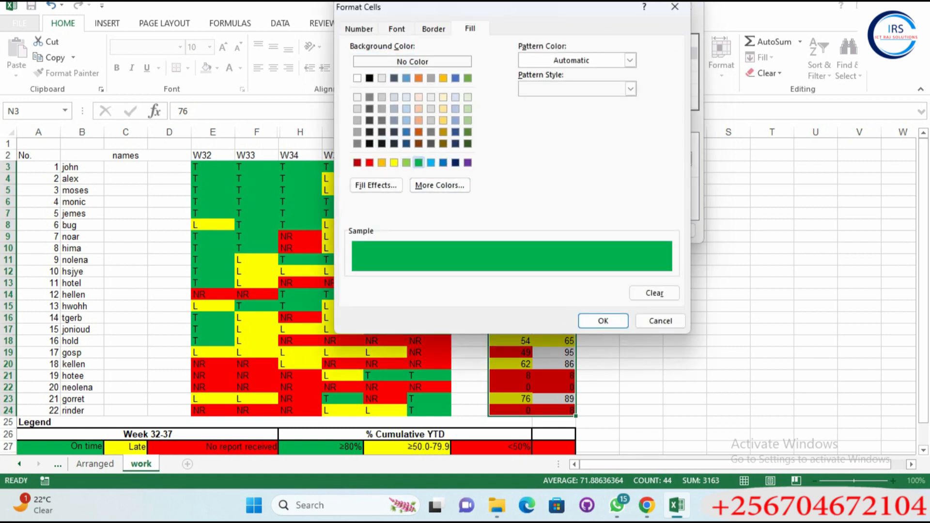
pyautogui.click(603, 321)
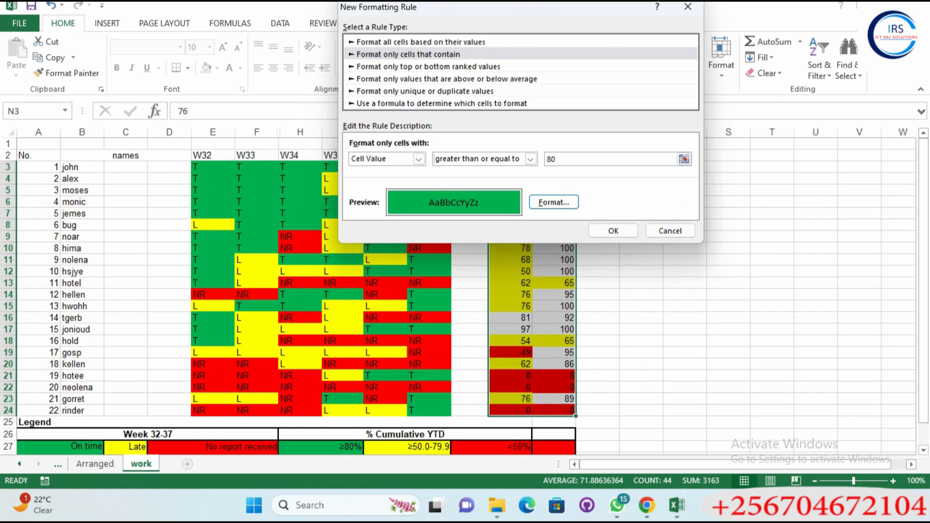
pyautogui.click(613, 230)
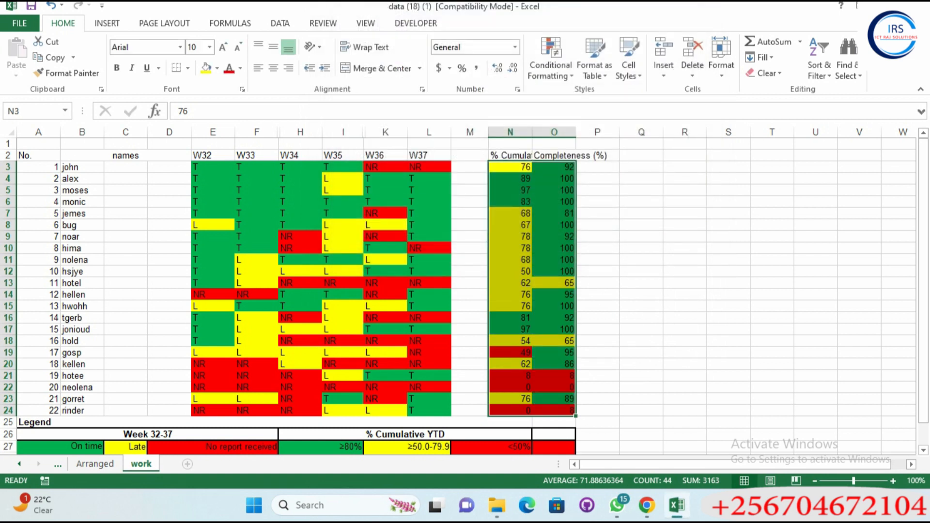
# - Test the colour rules by changing the completeness value in O8 to 49 and the one in O10 to 65
pyautogui.scroll(-3, 458, 295)
pyautogui.scroll(3, 458, 296)
pyautogui.click(554, 226)
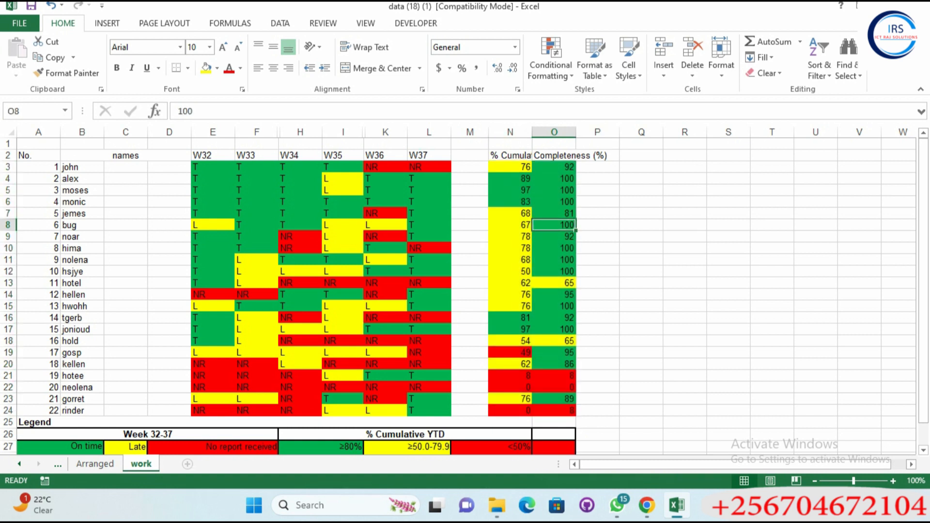
pyautogui.write('49')
pyautogui.click(555, 271)
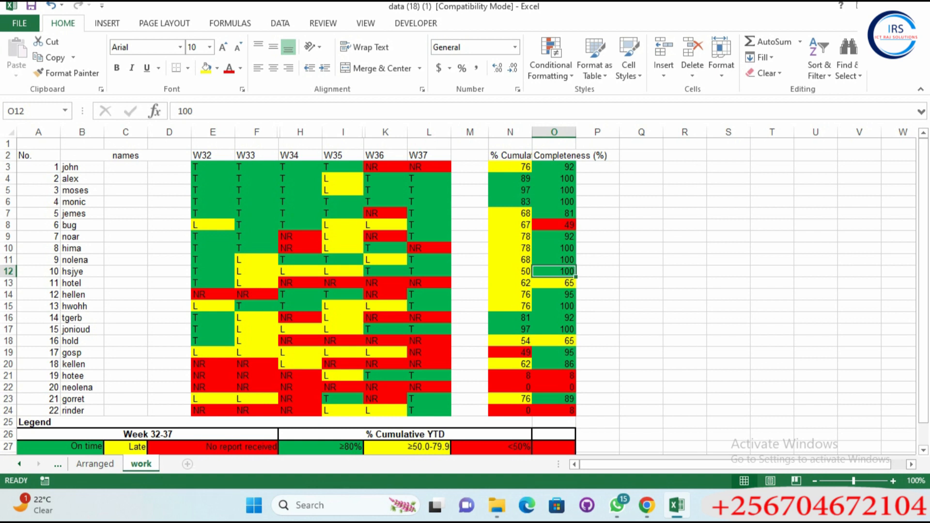
pyautogui.click(554, 248)
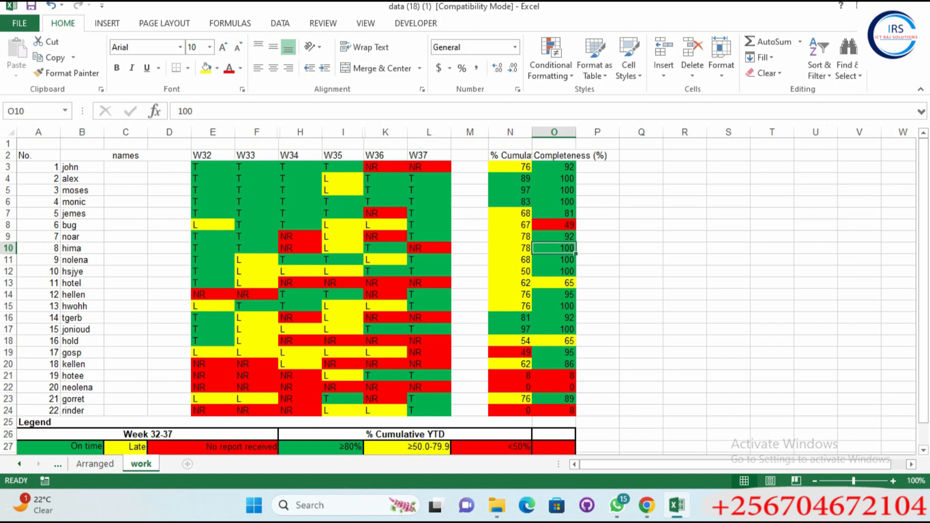
pyautogui.write('65')
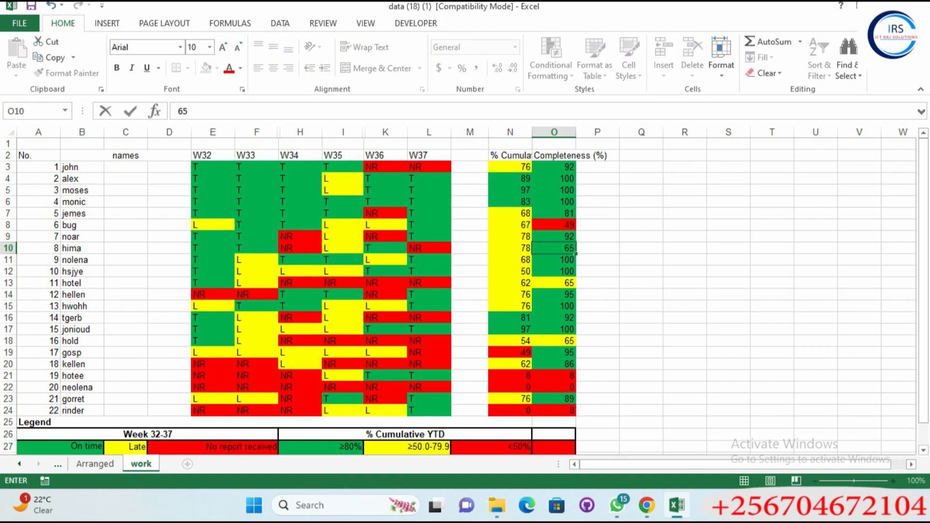
pyautogui.click(510, 271)
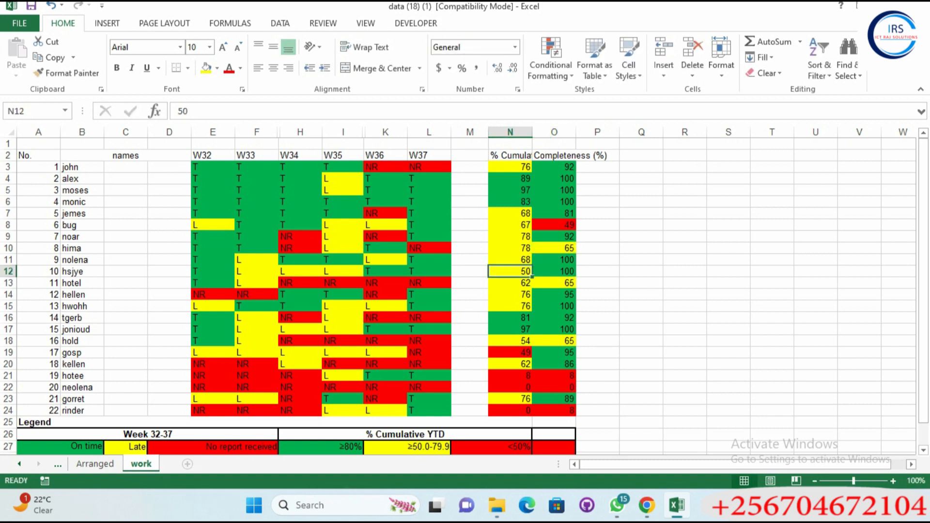